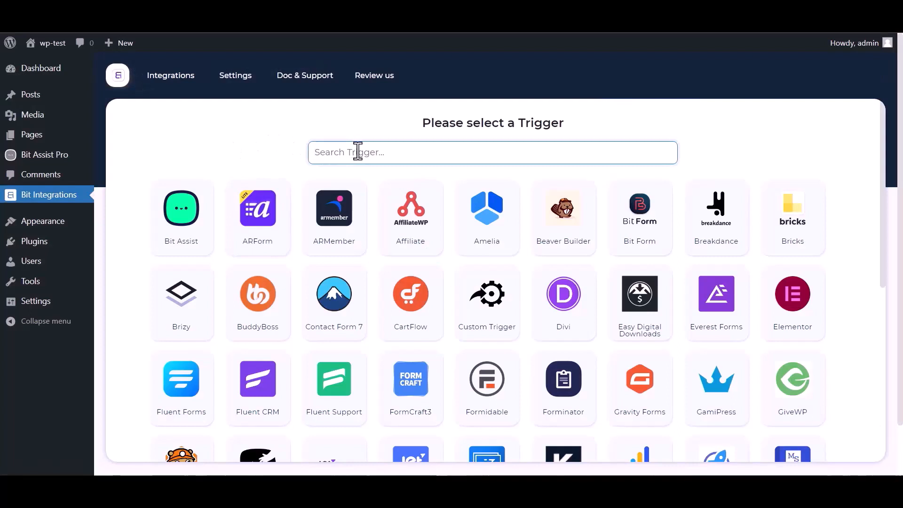
Step: Pick Bit Assist as the trigger, copy its webhook URL and start fetching test data
type("bit")
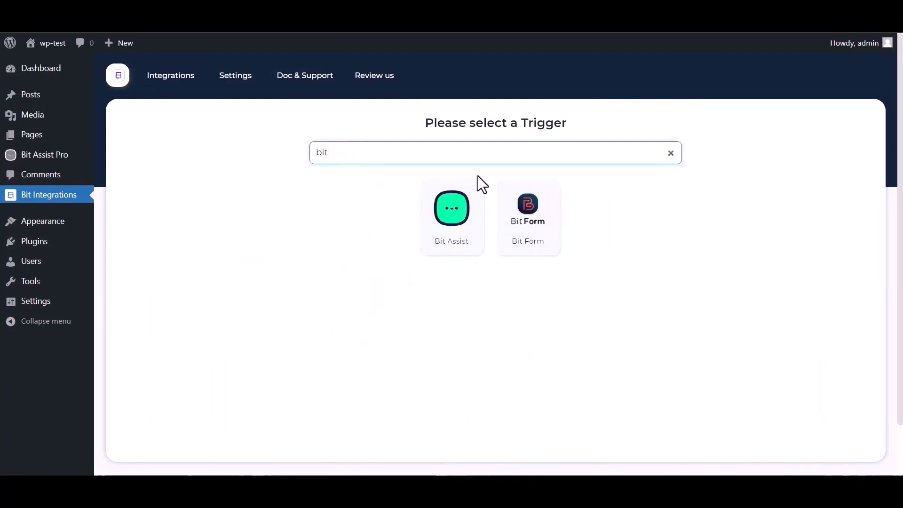
left_click(440, 233)
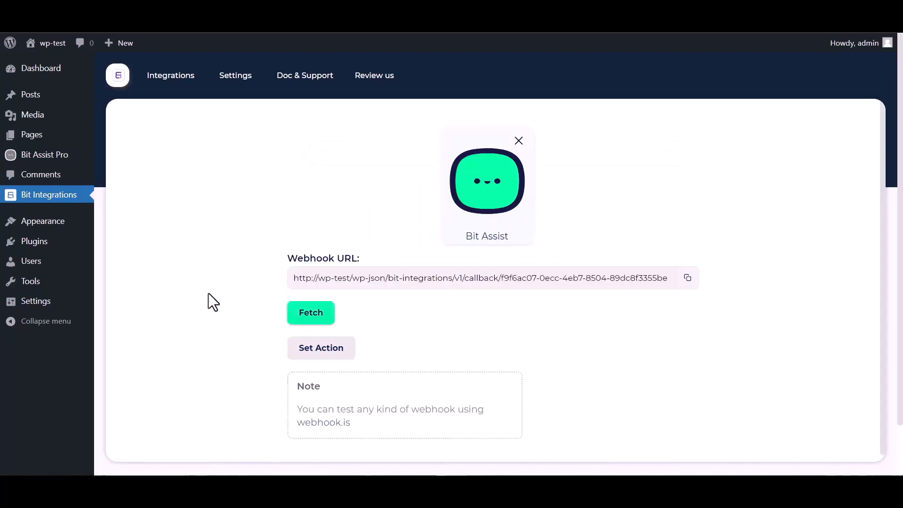
left_click(688, 278)
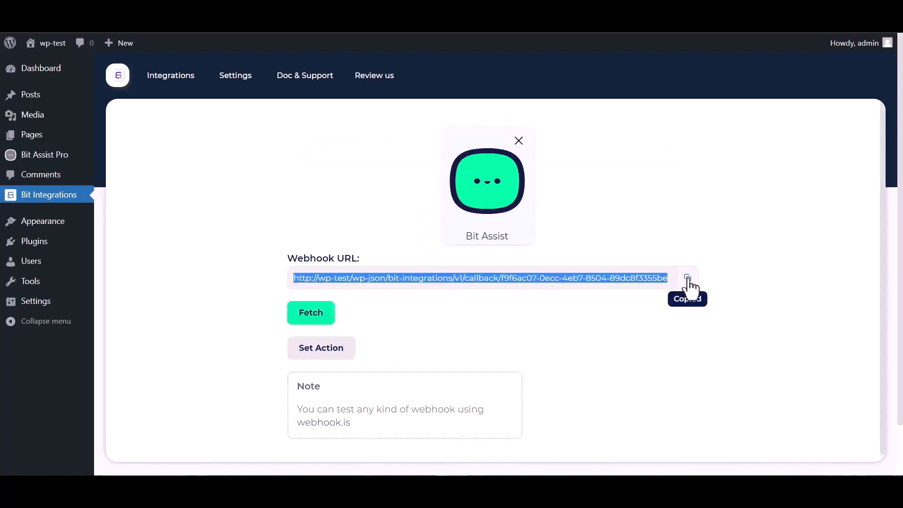
left_click(311, 320)
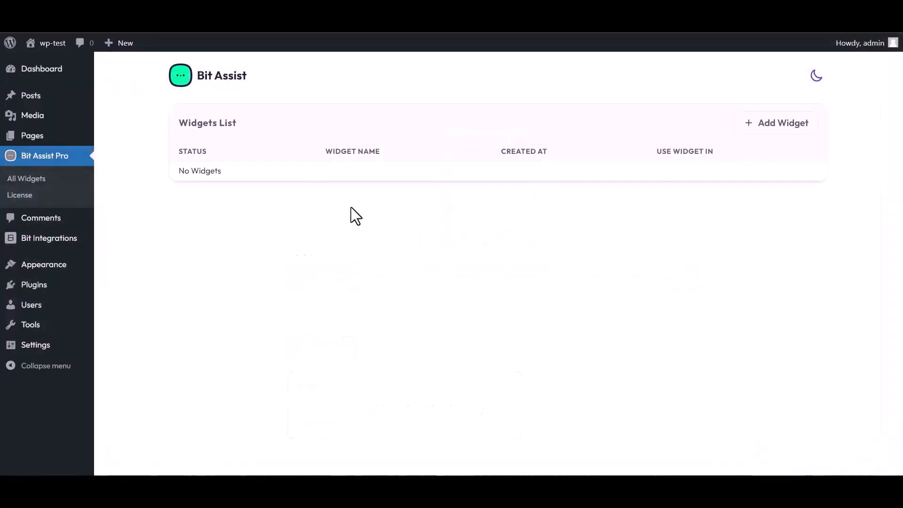
Step: Create a widget named 'Bit Integrations' and open it for editing
left_click(779, 126)
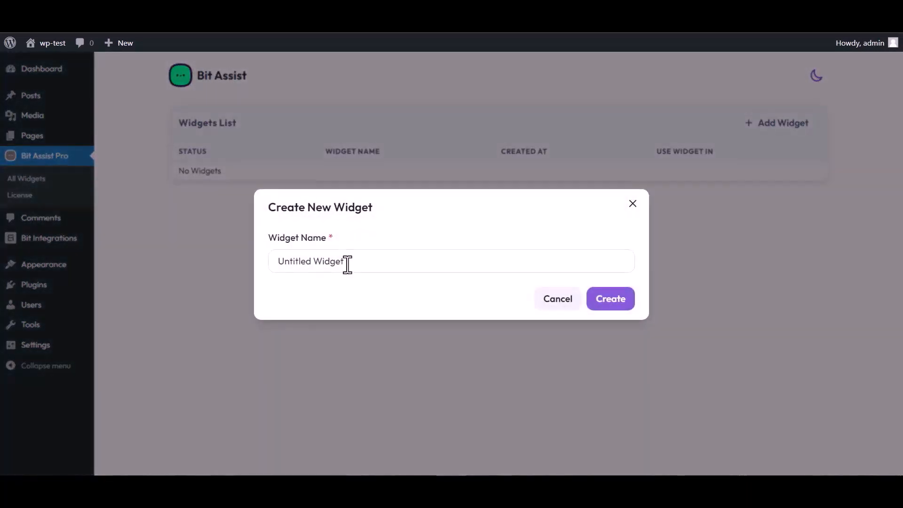
triple_click(350, 262)
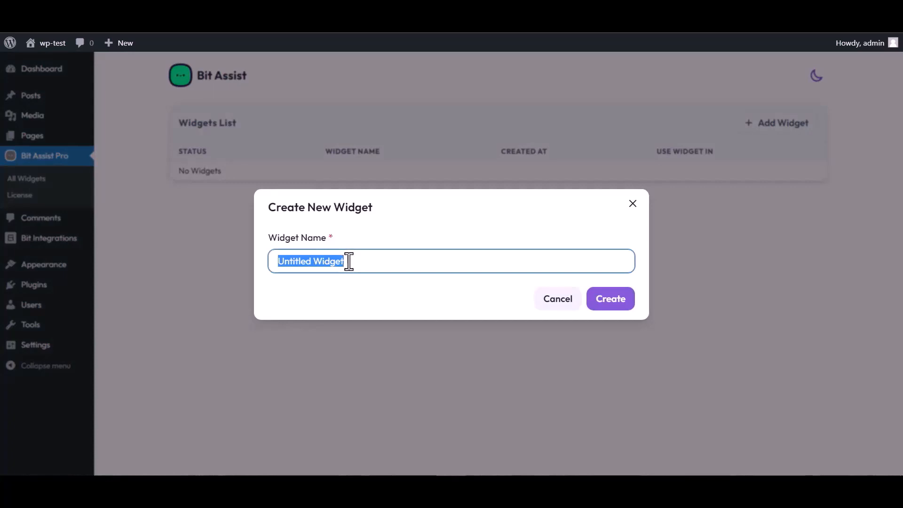
type("Bit ")
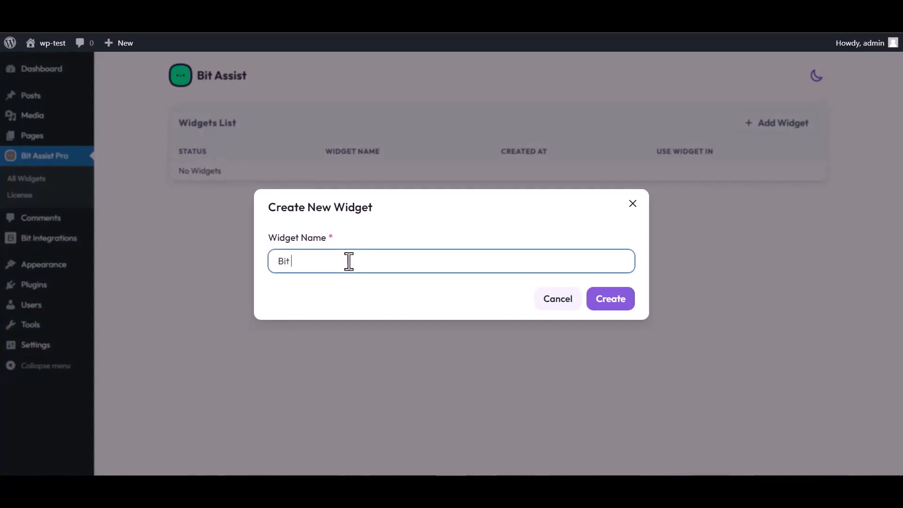
type("Integrations")
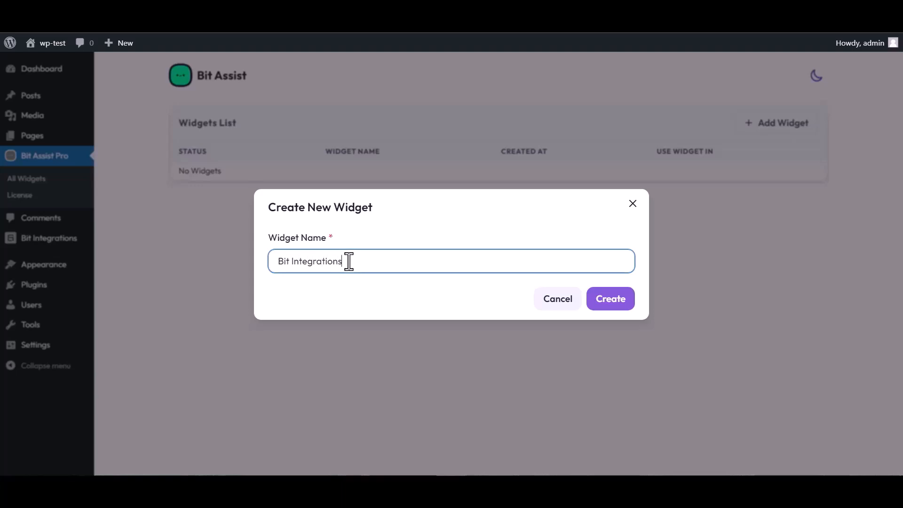
left_click(618, 306)
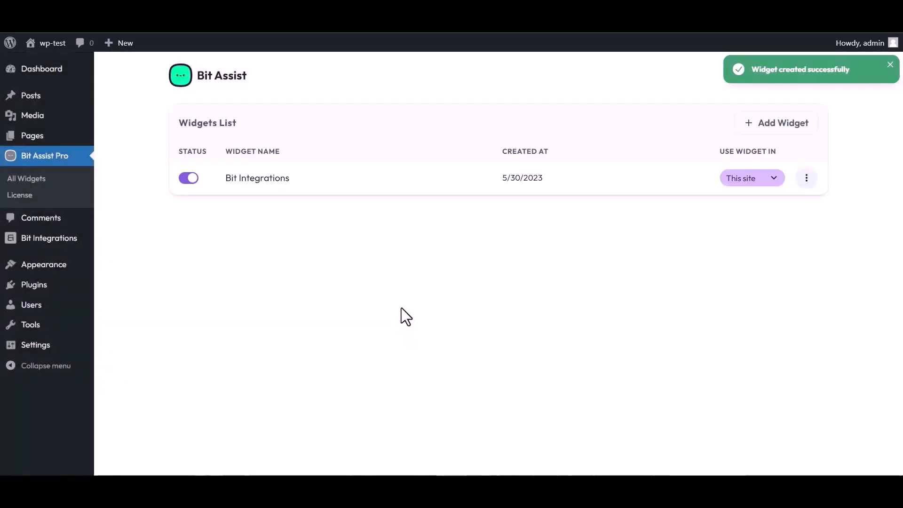
left_click(806, 178)
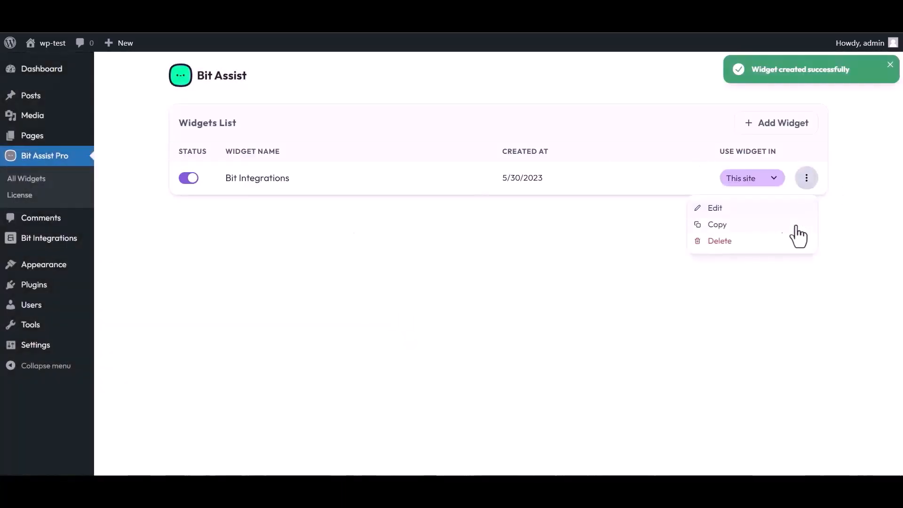
left_click(713, 208)
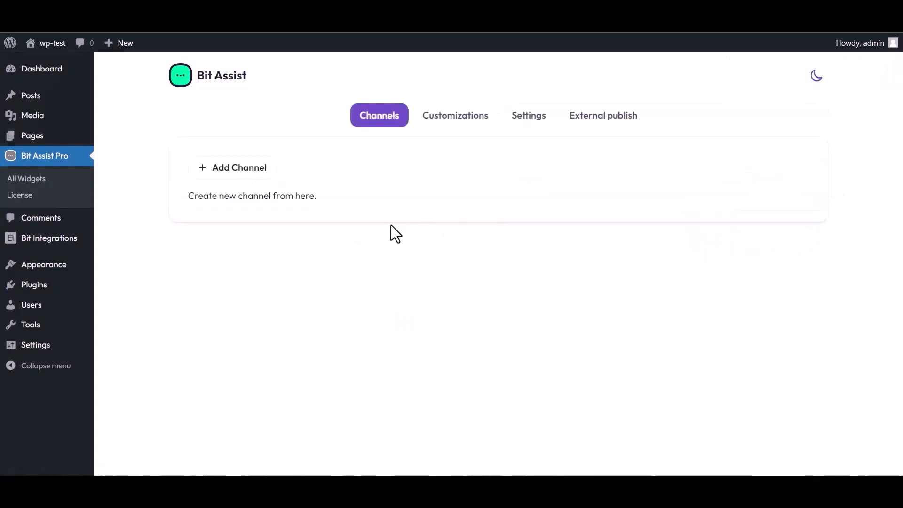
Step: Add a Custom Form channel to the widget titled 'Bit In'
left_click(245, 174)
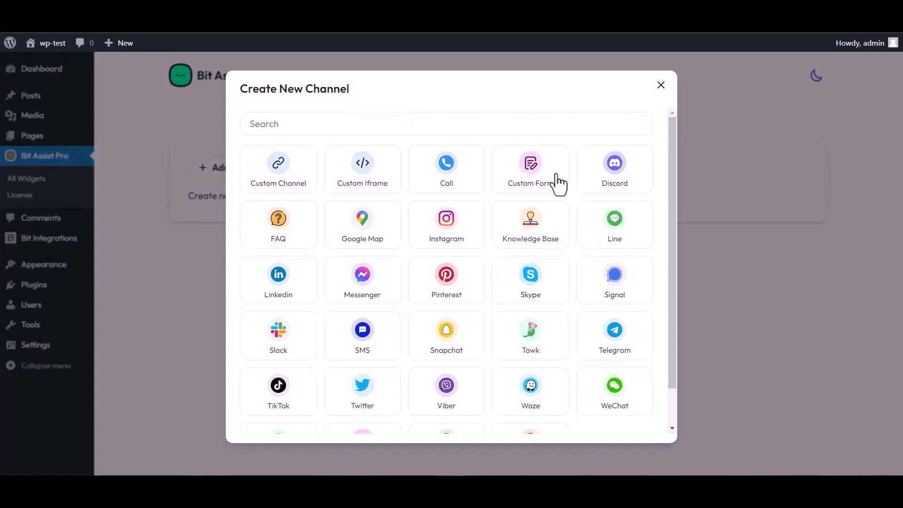
left_click(532, 175)
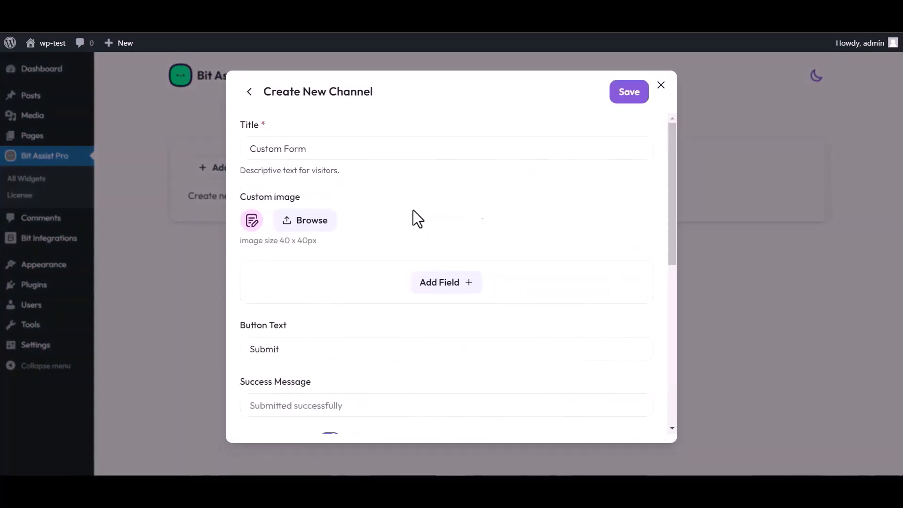
triple_click(316, 149)
type("Bit")
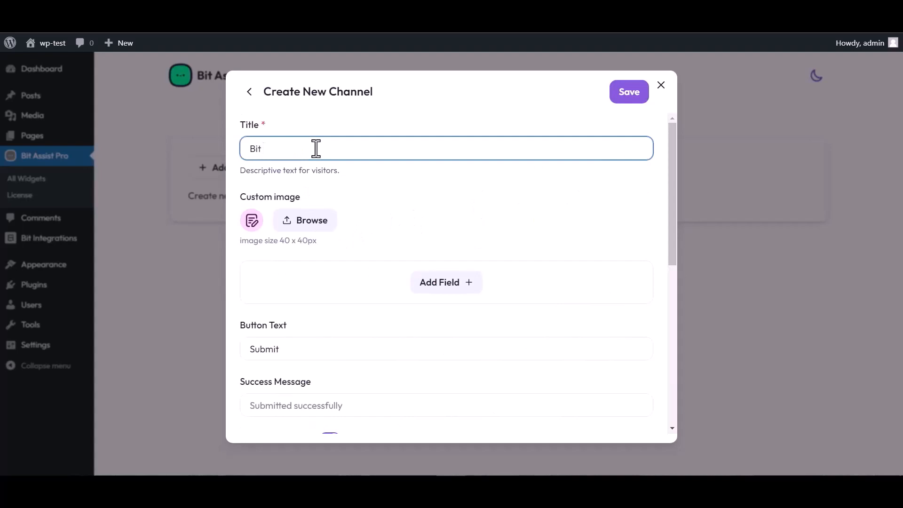
type(" Integrations")
Step: Add Text, Email and Number fields to the form and rename the Text field to 'Name'
left_click(448, 287)
left_click(388, 315)
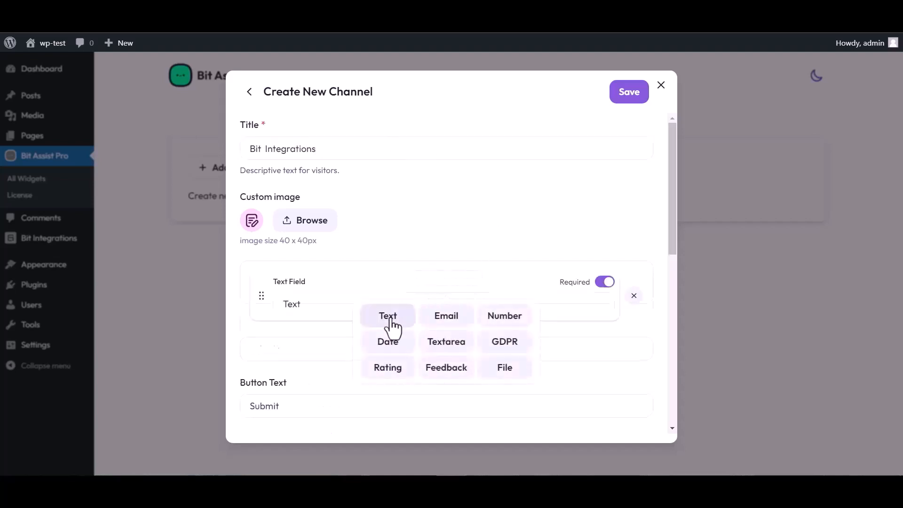
left_click(447, 342)
left_click(446, 372)
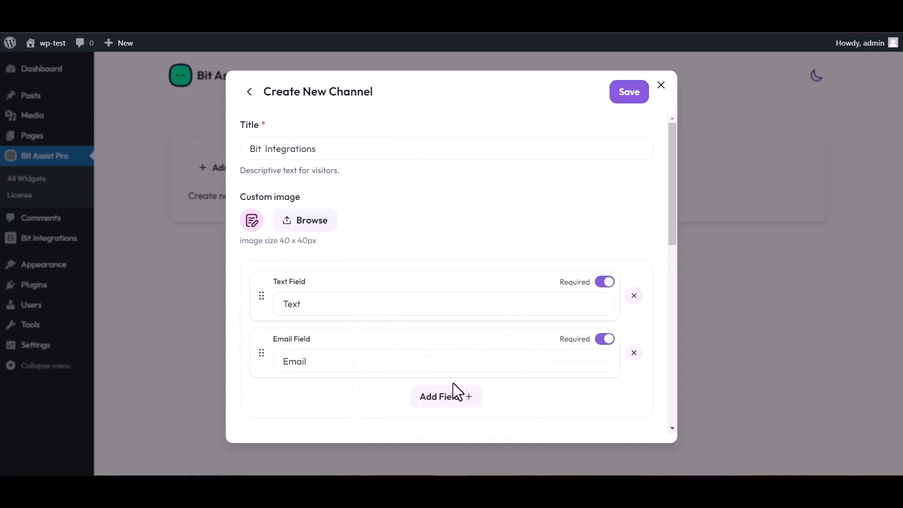
left_click(459, 395)
left_click(502, 315)
scroll(410, 248, "down", 4)
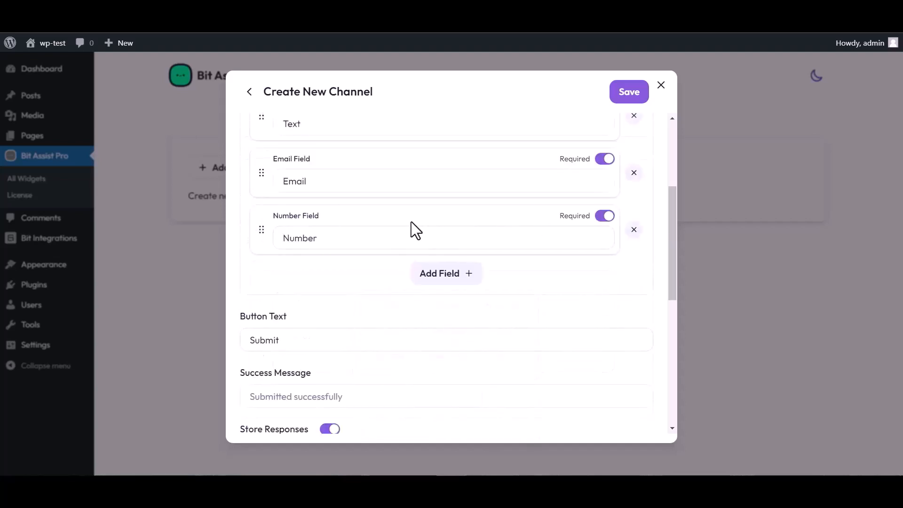
scroll(409, 226, "up", 4)
left_click(313, 300)
double_click(308, 301)
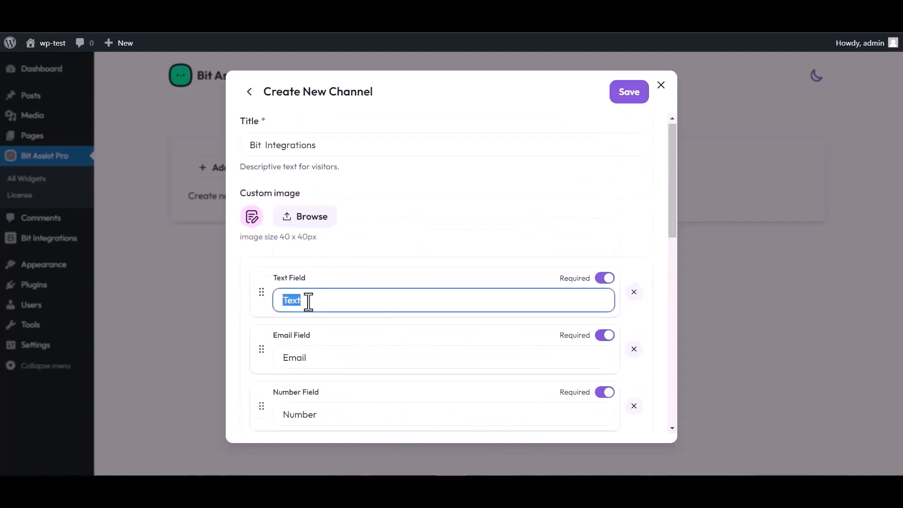
type("Name")
Step: Paste the copied Bit Integrations webhook URL into the Webhook URL field and save the channel
scroll(447, 273, "down", 4)
scroll(348, 391, "down", 1)
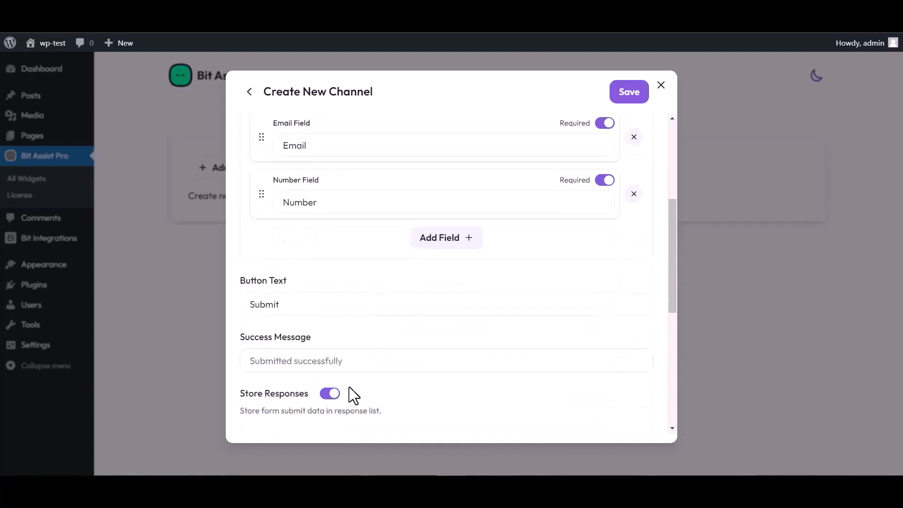
scroll(350, 393, "down", 3)
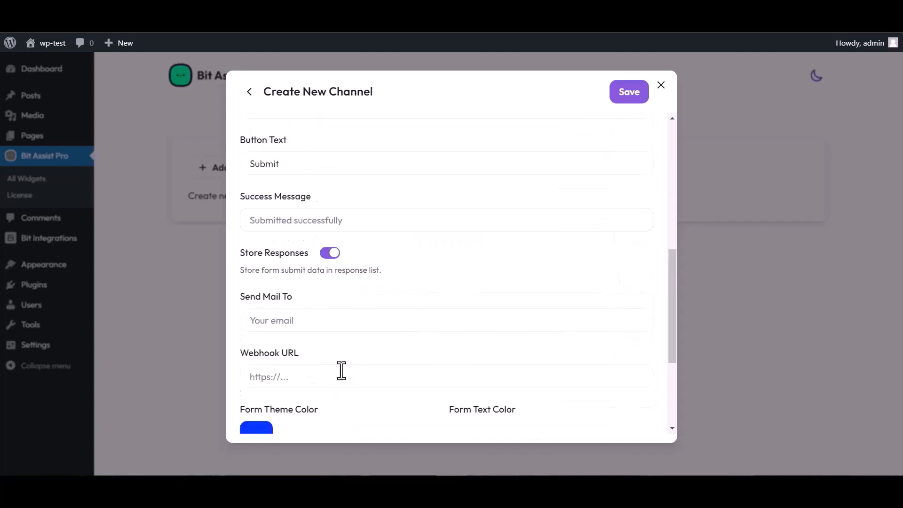
left_click(286, 379)
key("ctrl+v")
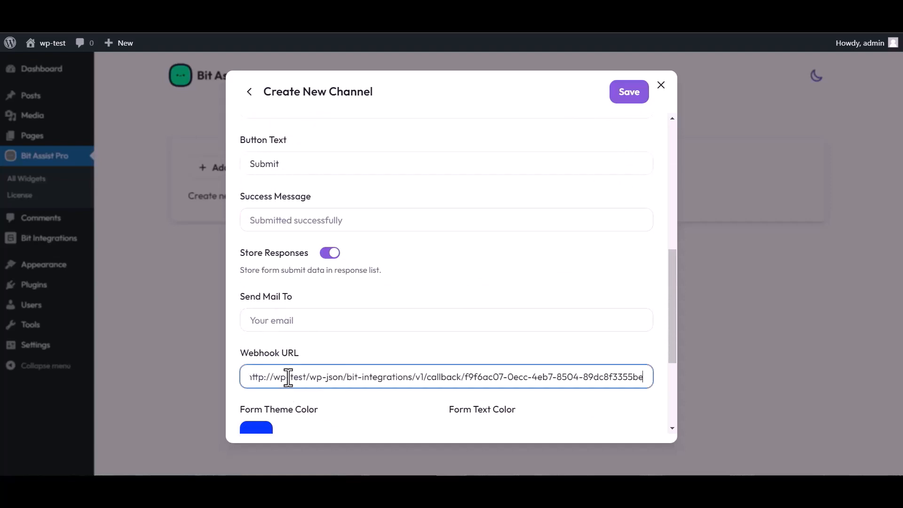
left_click(627, 100)
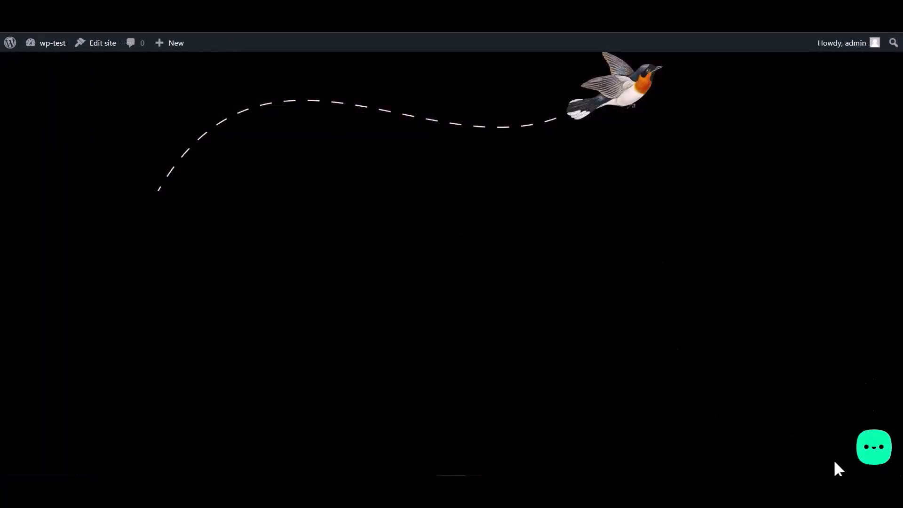
Step: Open the Bit Integrations form from the site's Bit Assist widget and fill in a sample name
left_click(873, 453)
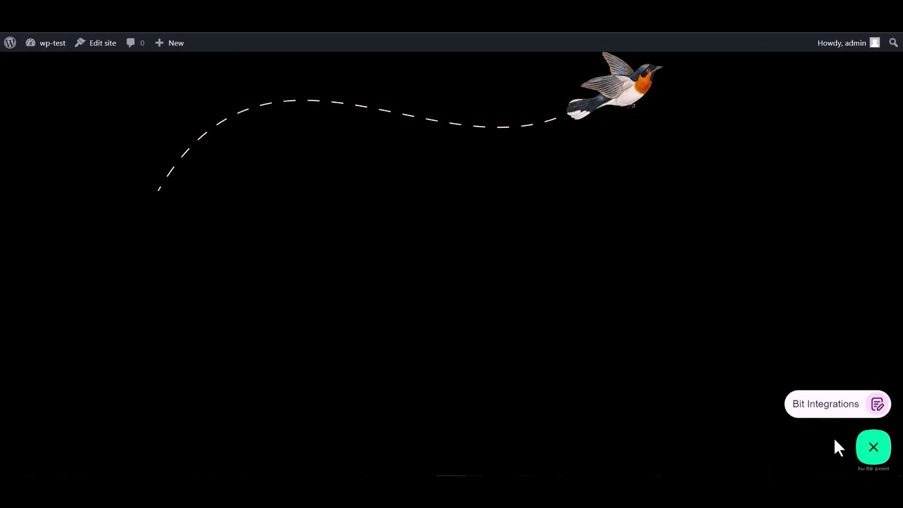
left_click(822, 413)
left_click(758, 301)
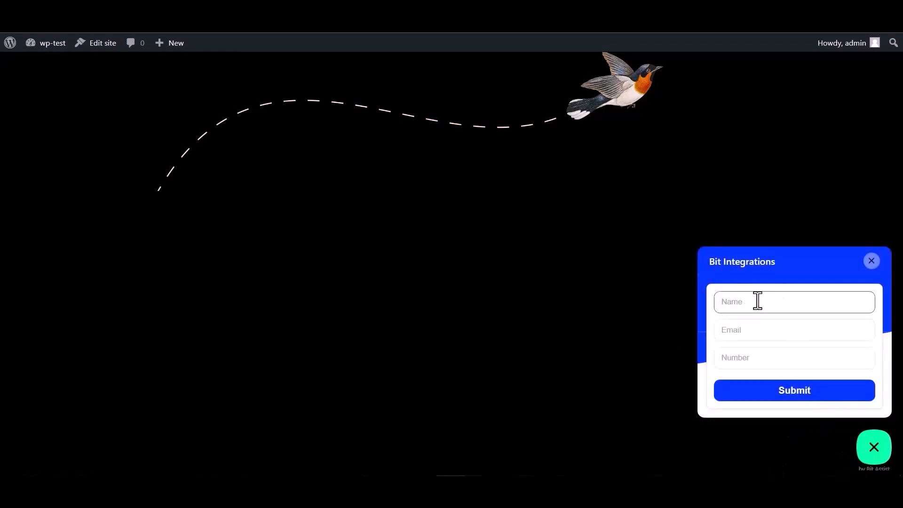
left_click(752, 361)
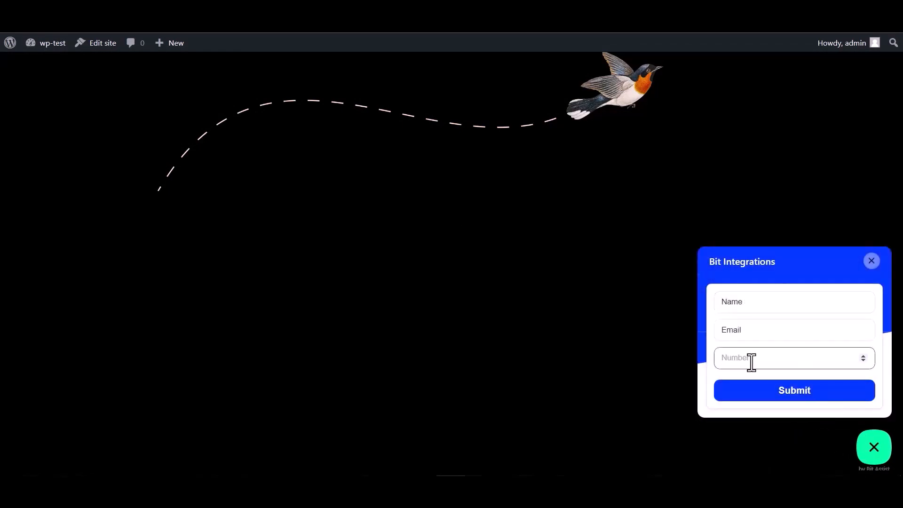
double_click(752, 303)
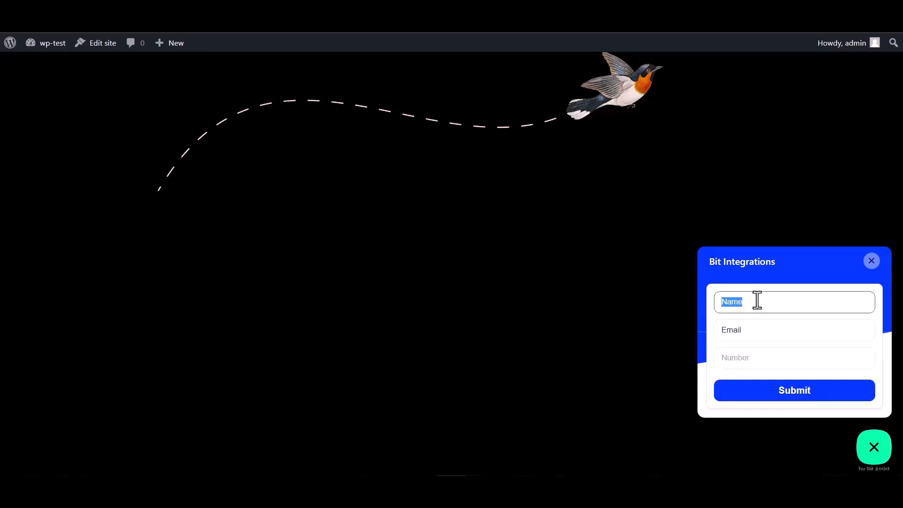
Step: Enter a sample email and the number 000000, then submit the test form
left_click(752, 331)
double_click(740, 332)
left_click(747, 332)
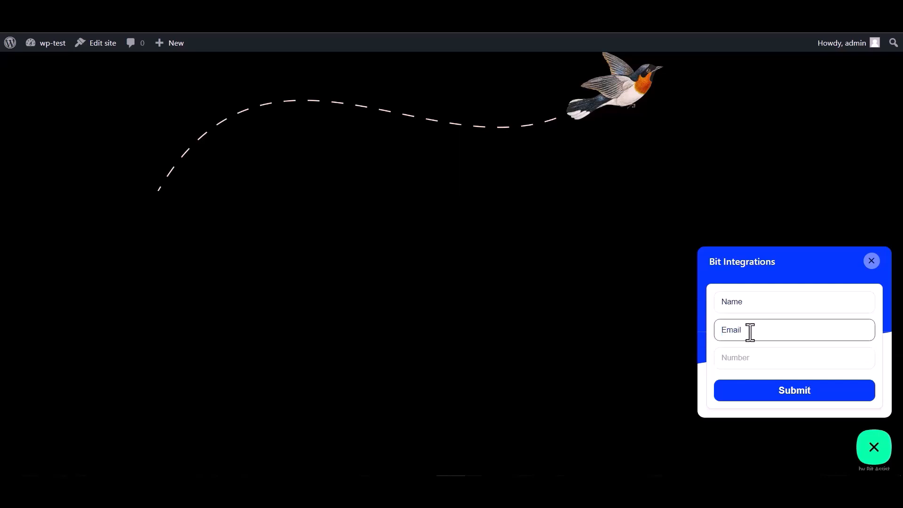
double_click(753, 330)
left_click(755, 329)
left_click(734, 358)
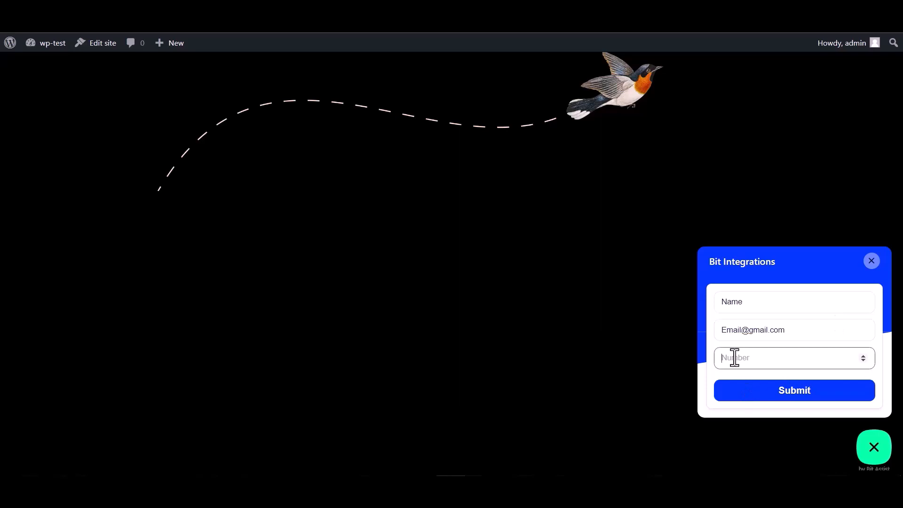
type("000000")
left_click(787, 398)
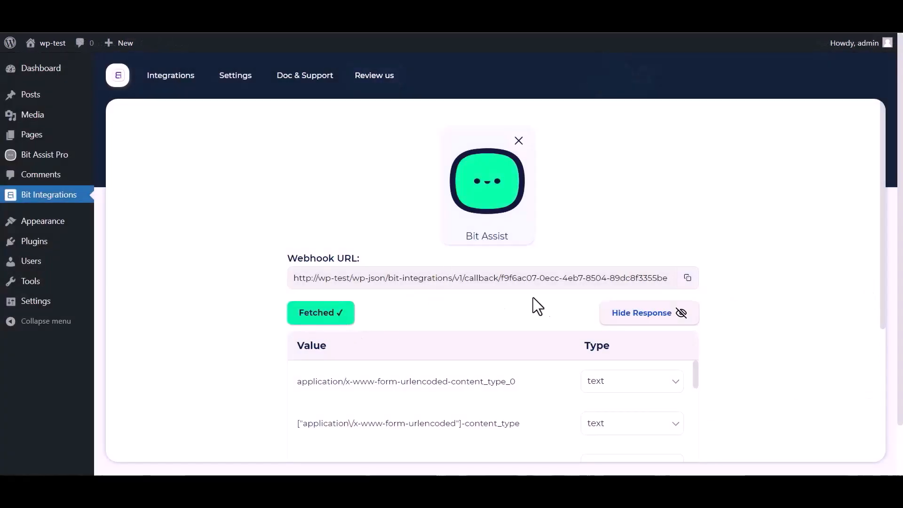
Step: Review the fetched Name, Email and Number webhook fields and proceed to Set Action
scroll(612, 292, "down", 1)
scroll(400, 356, "down", 4)
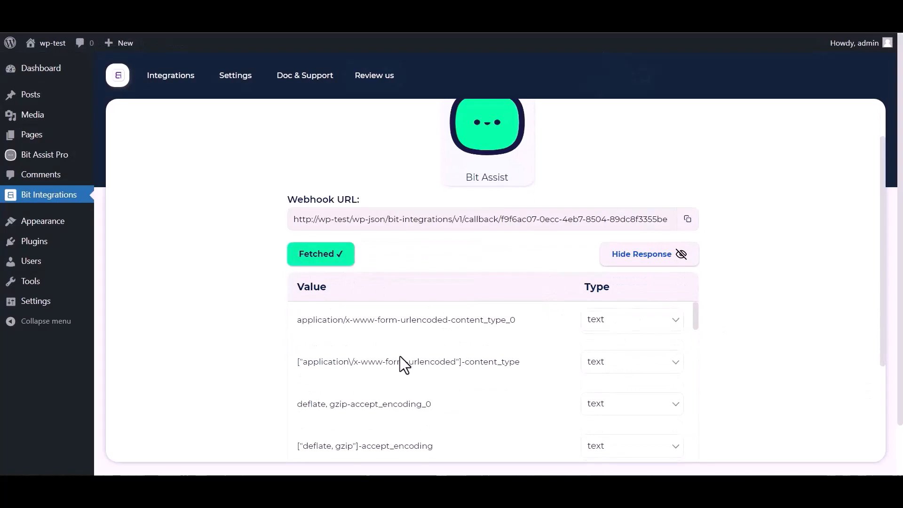
scroll(443, 355, "down", 3)
scroll(259, 373, "down", 5)
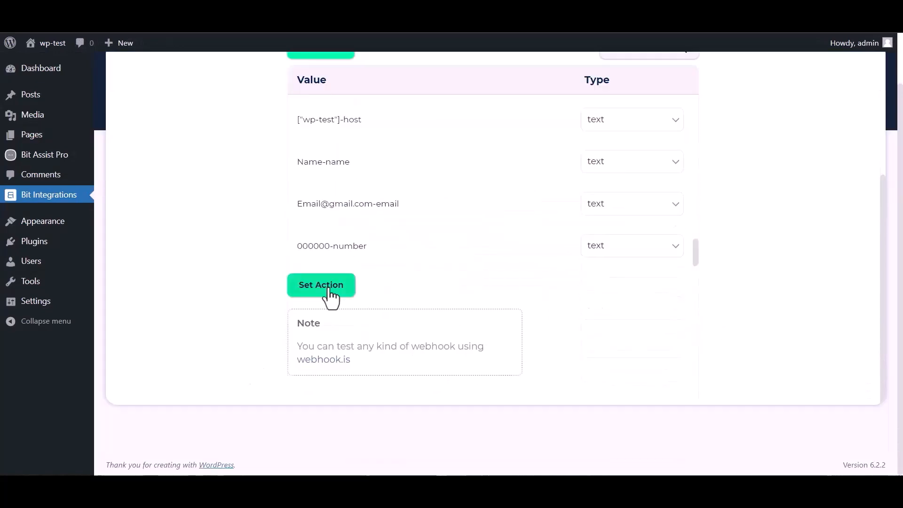
left_click(329, 289)
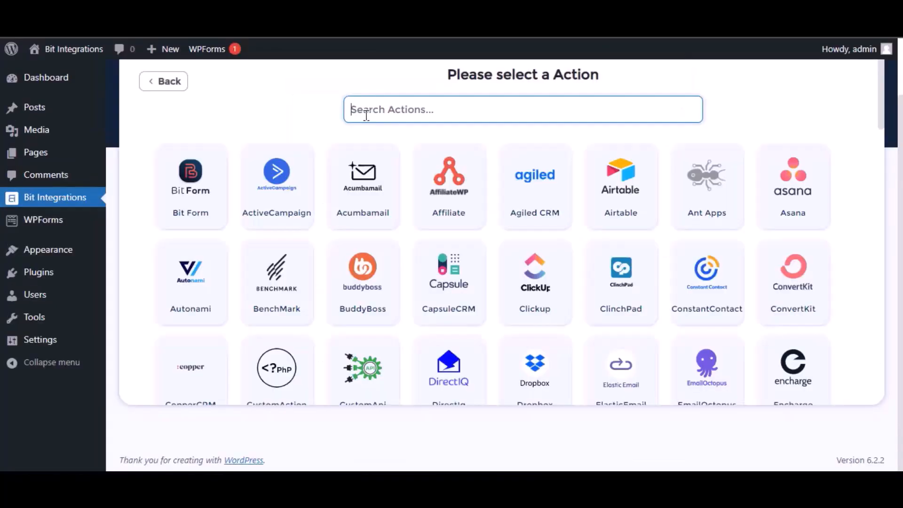
Step: Choose Zoho Bigin as the action with data center zoho.com and open the Zoho API Console
type("bigin")
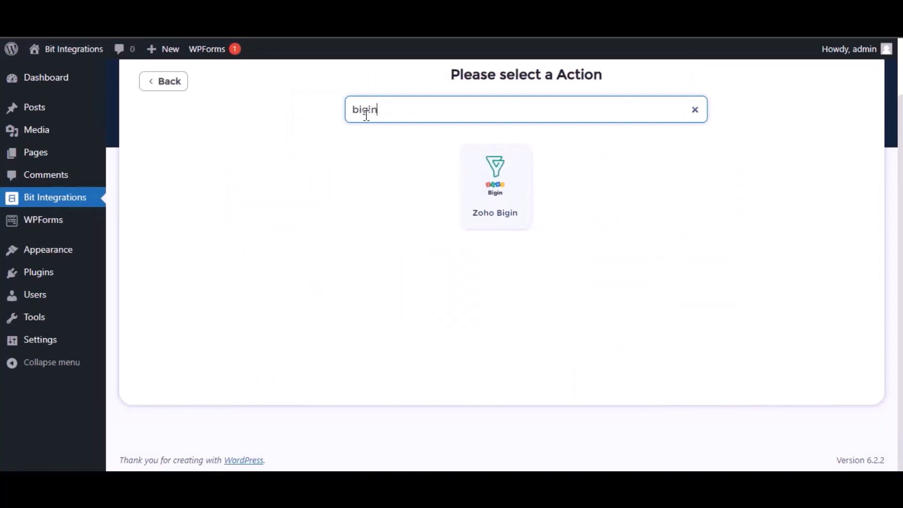
left_click(518, 185)
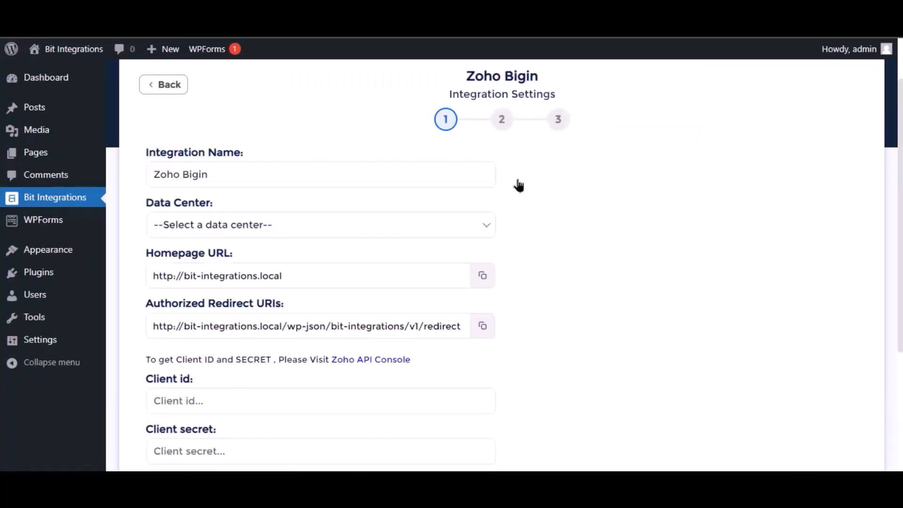
left_click(171, 171)
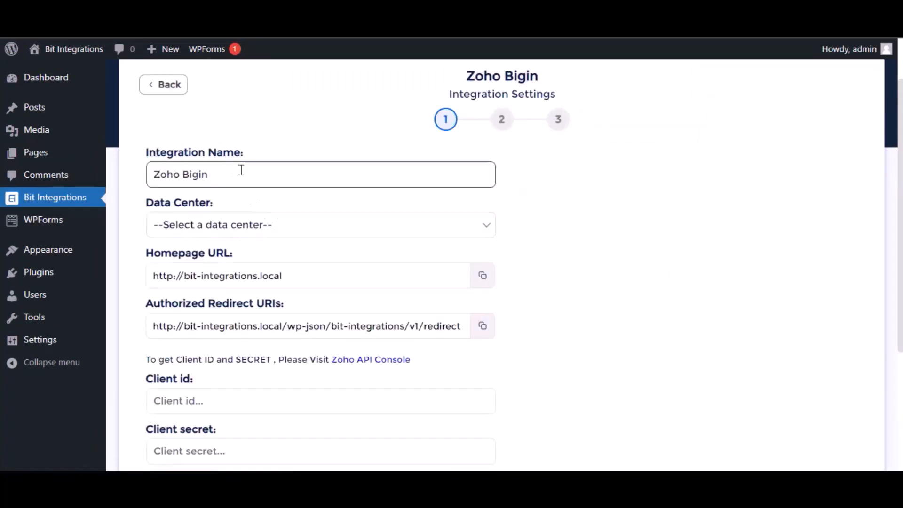
left_click_drag(242, 170, 148, 167)
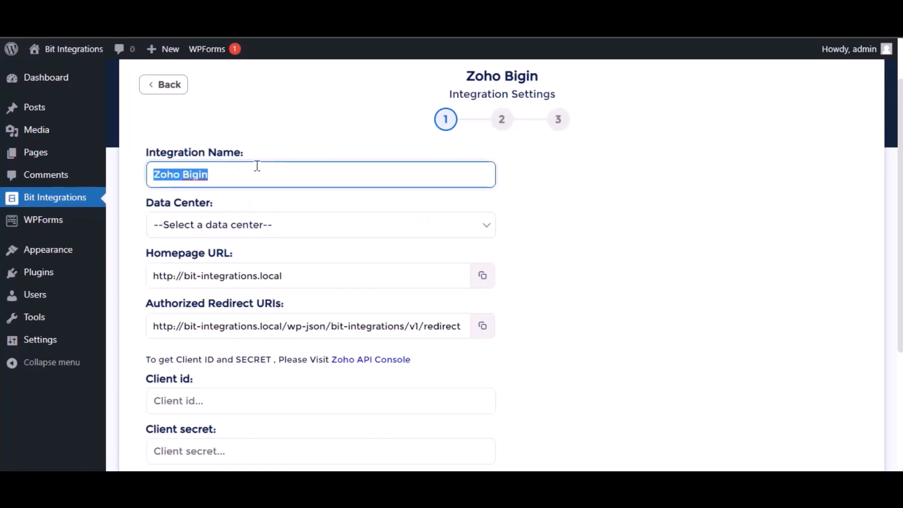
left_click(244, 226)
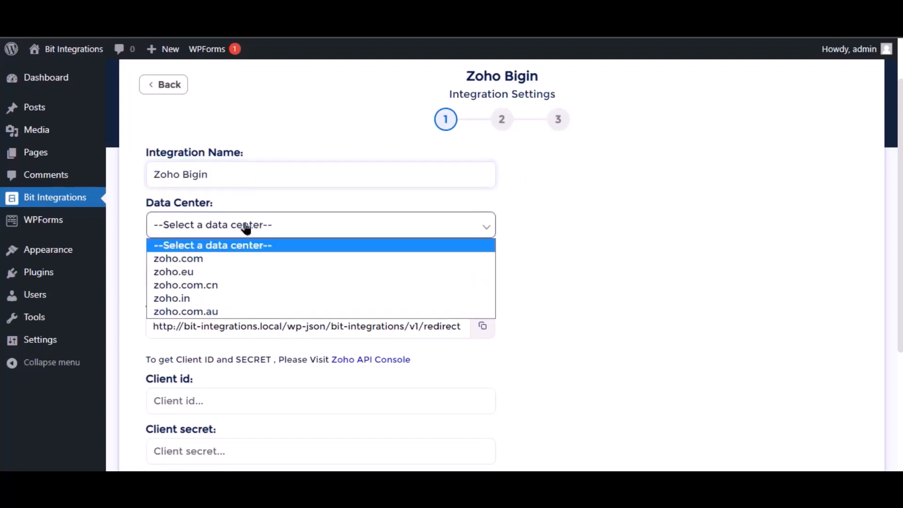
left_click(235, 259)
scroll(312, 256, "down", 3)
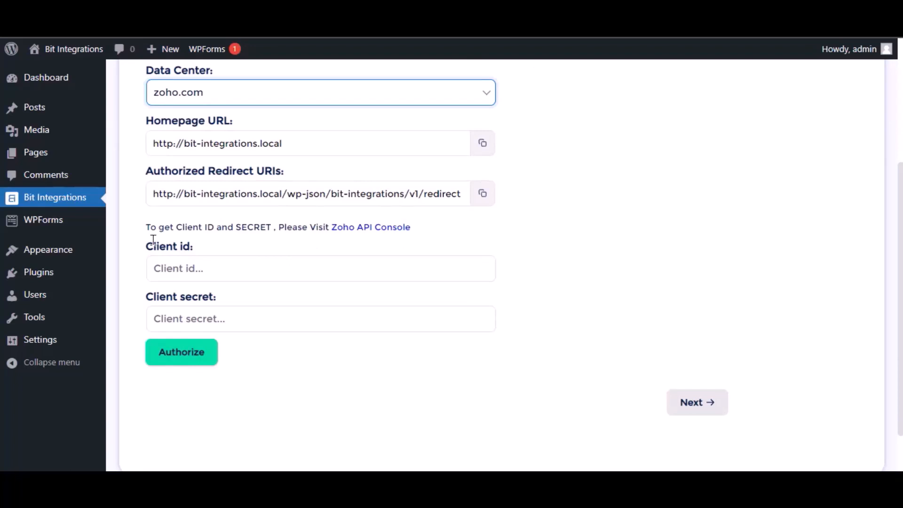
left_click(384, 228)
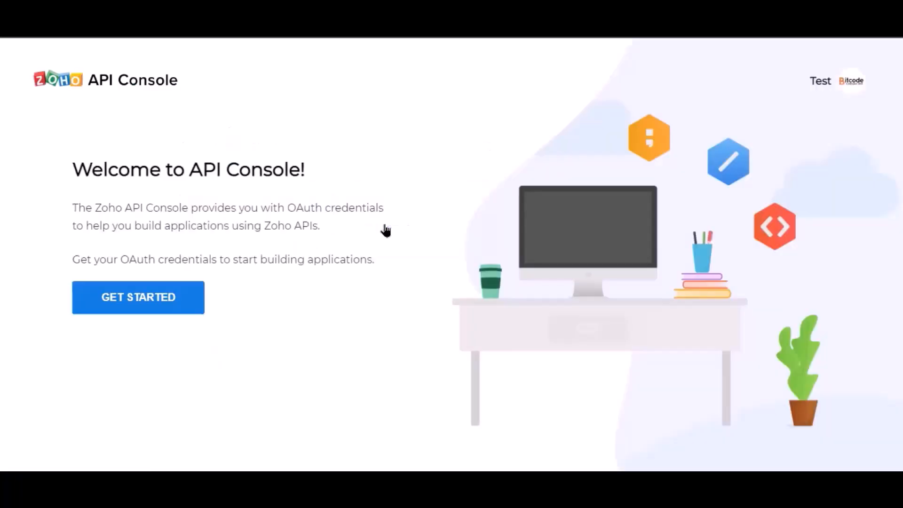
Step: Start a Server-based Applications client named 'Bit Integration' in Zoho API Console
left_click(157, 308)
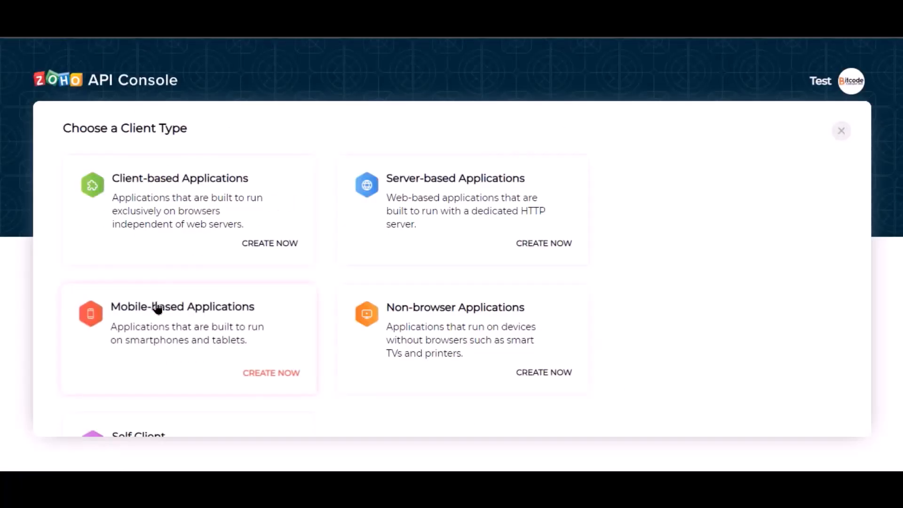
left_click(419, 237)
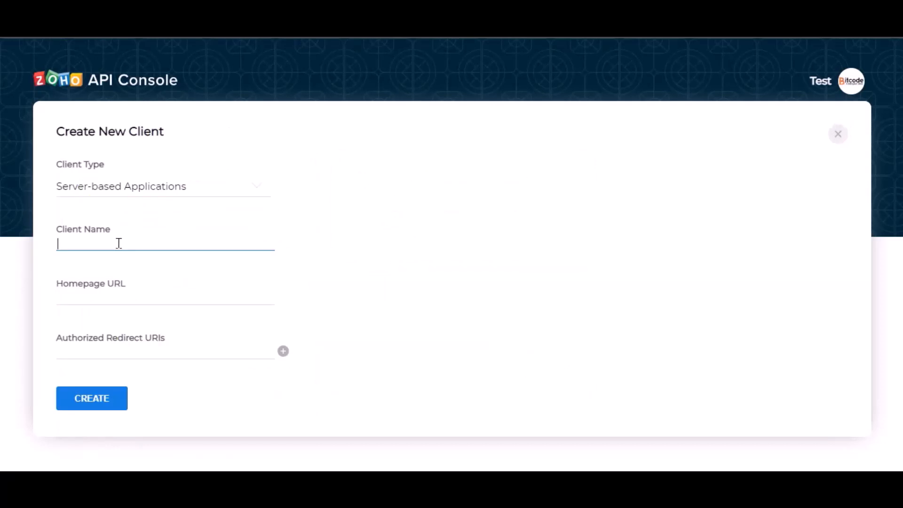
type("Bit Integrations")
left_click(143, 301)
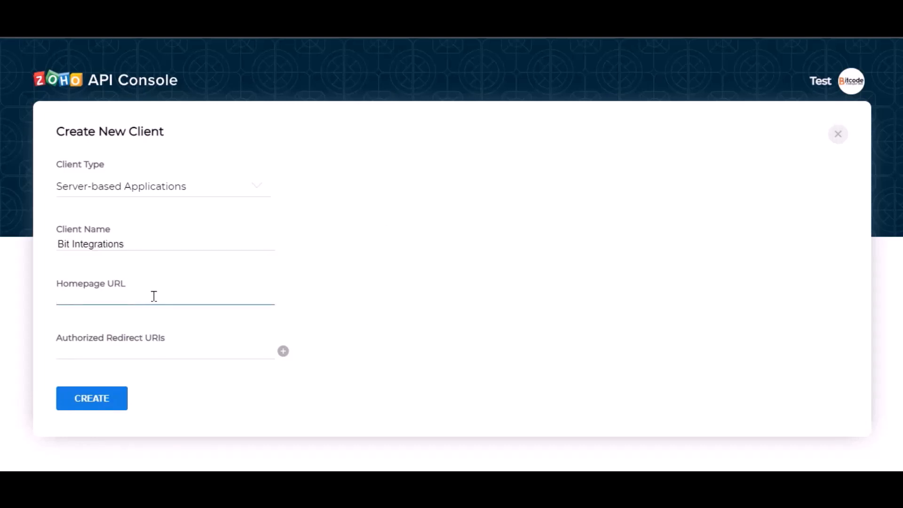
left_click(335, 10)
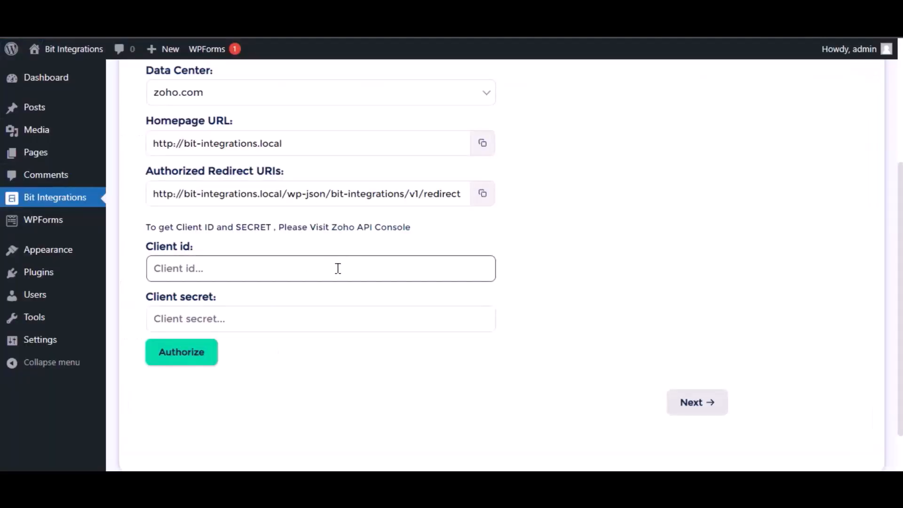
Step: Paste the plugin's homepage URL from Bit Integrations into the Zoho client's Homepage URL
left_click(482, 147)
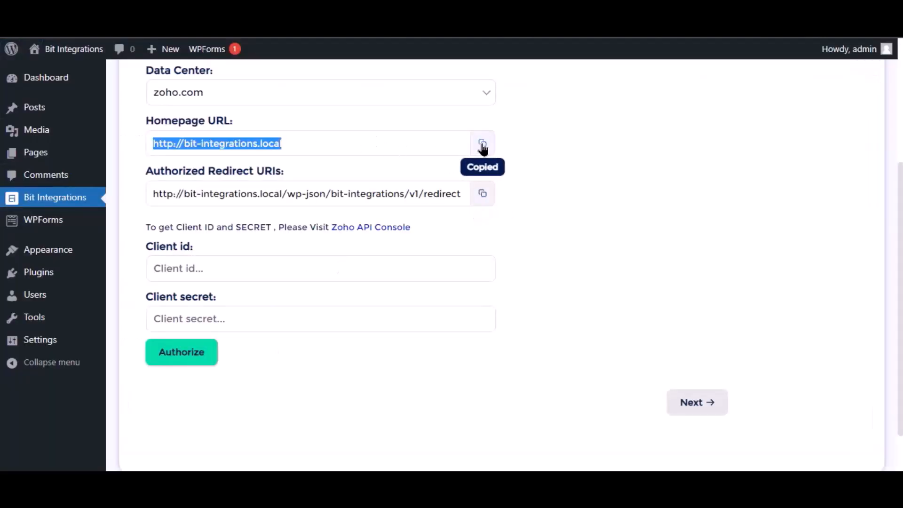
left_click(450, 10)
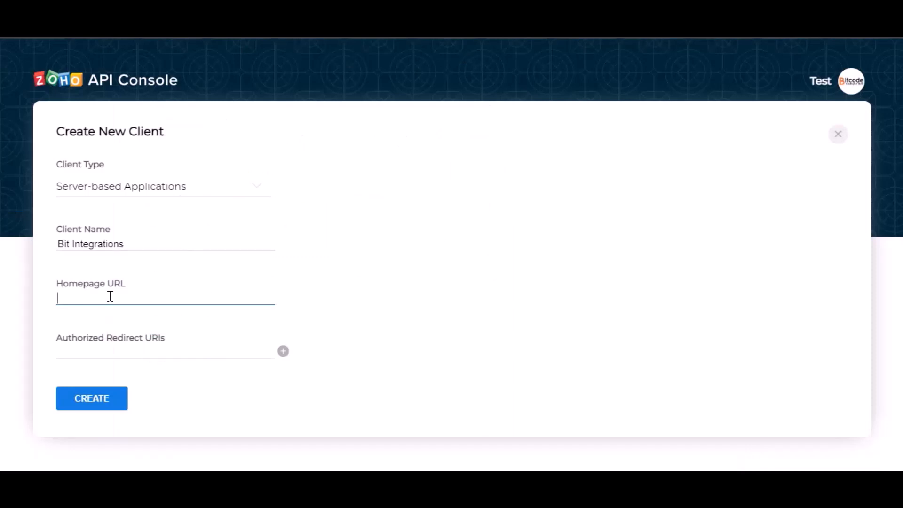
key("ctrl+v")
left_click(389, 274)
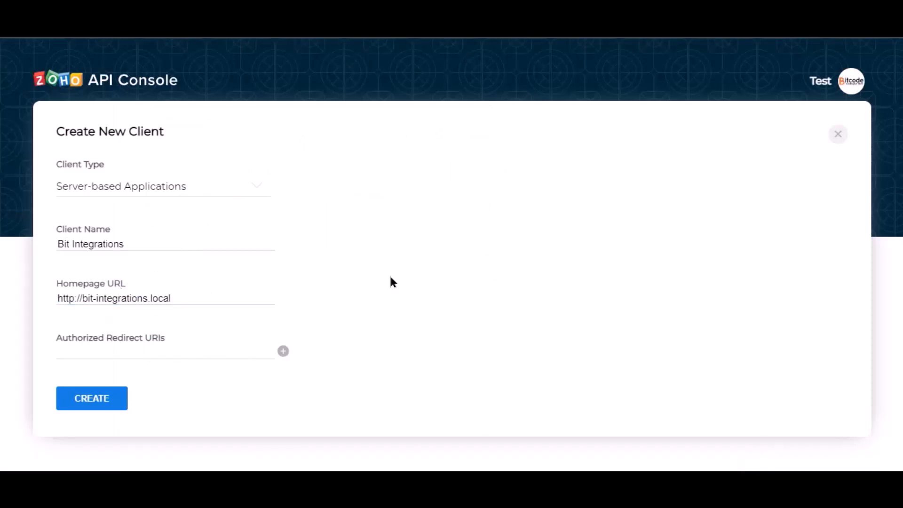
Step: Paste the plugin's authorized redirect URI into the Zoho client form and create the client
left_click(330, 10)
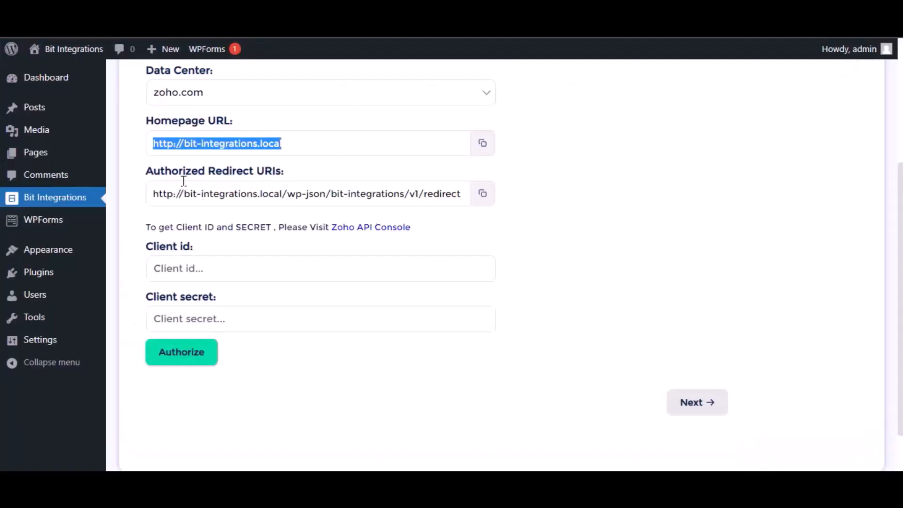
left_click(483, 194)
left_click(463, 10)
left_click(121, 352)
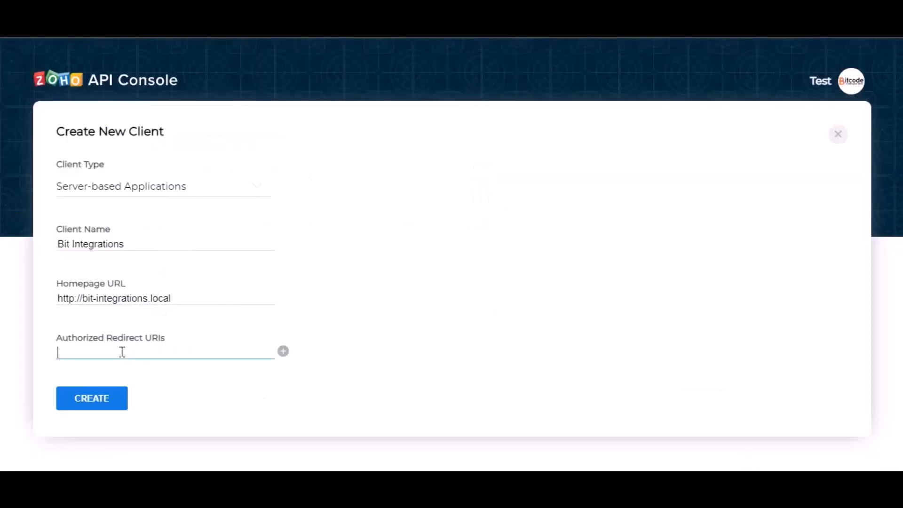
key("ctrl+v")
left_click(254, 365)
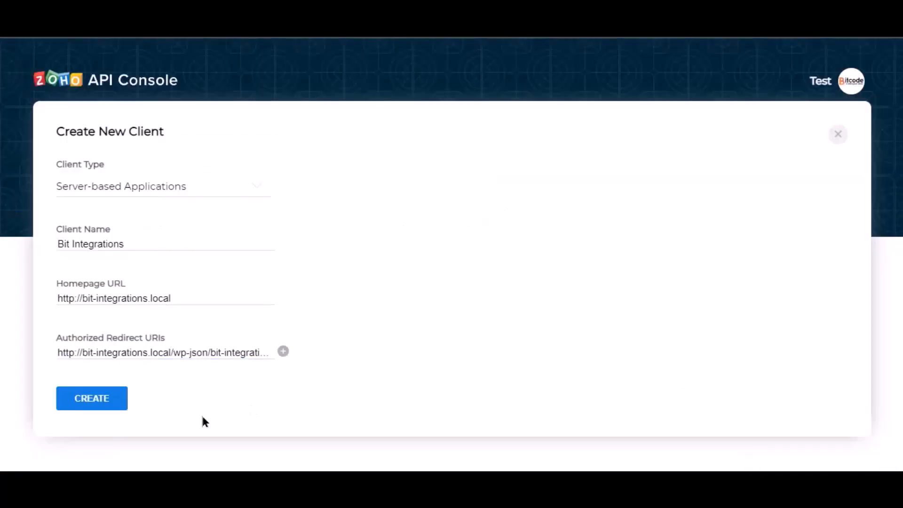
left_click(93, 403)
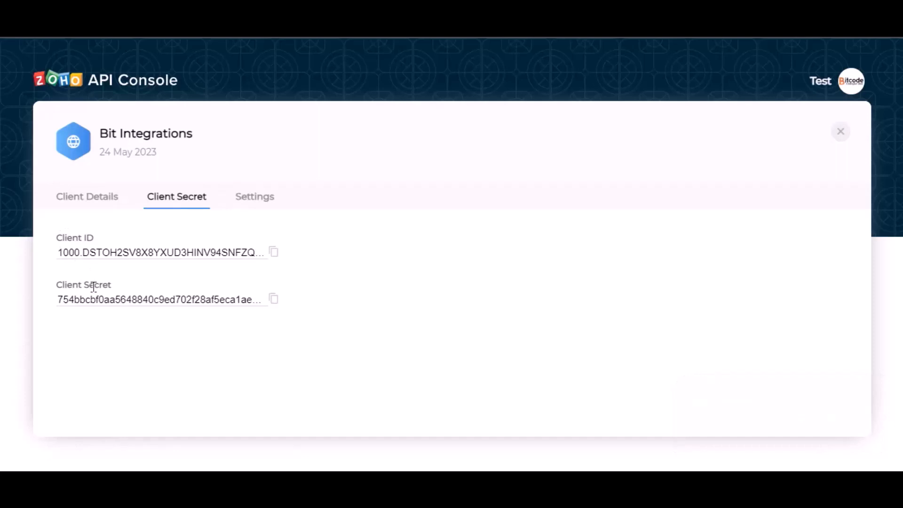
Step: Copy the Zoho client ID and client secret into the Bit Integrations authorization form
left_click(274, 253)
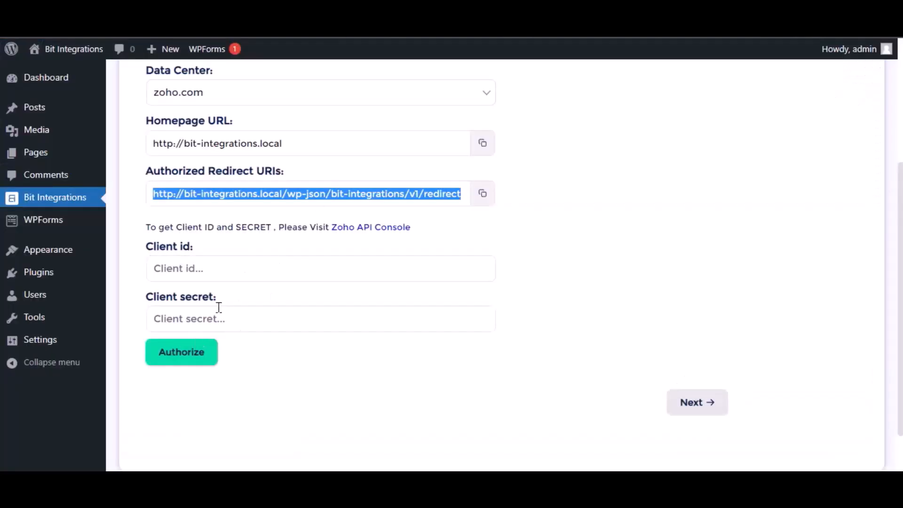
left_click(220, 269)
key("ctrl+v")
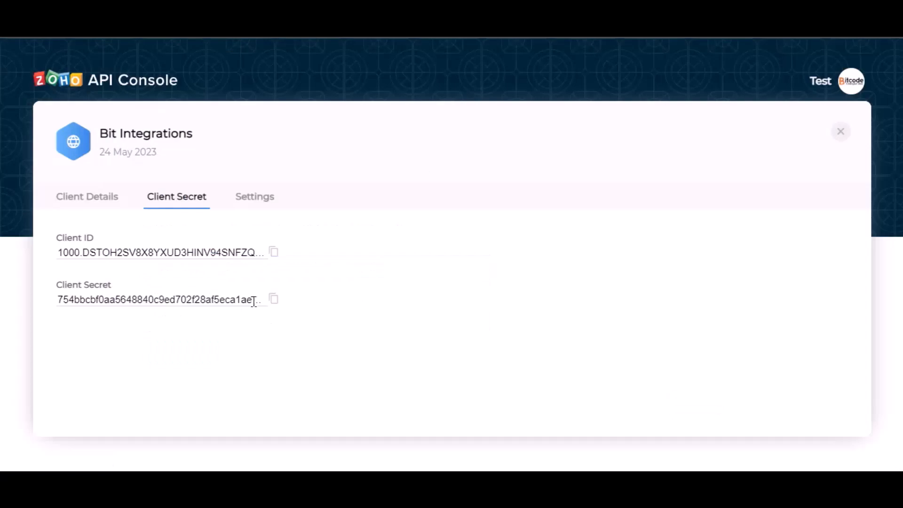
left_click(274, 299)
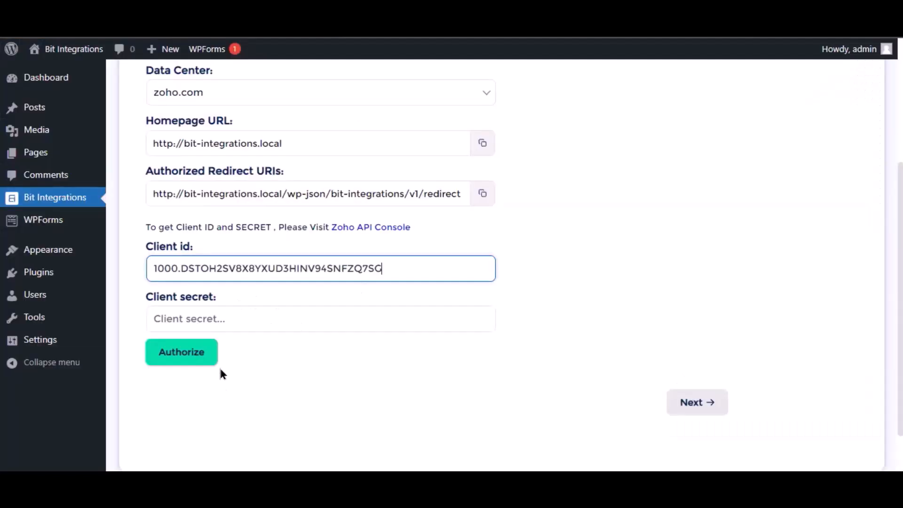
left_click(211, 320)
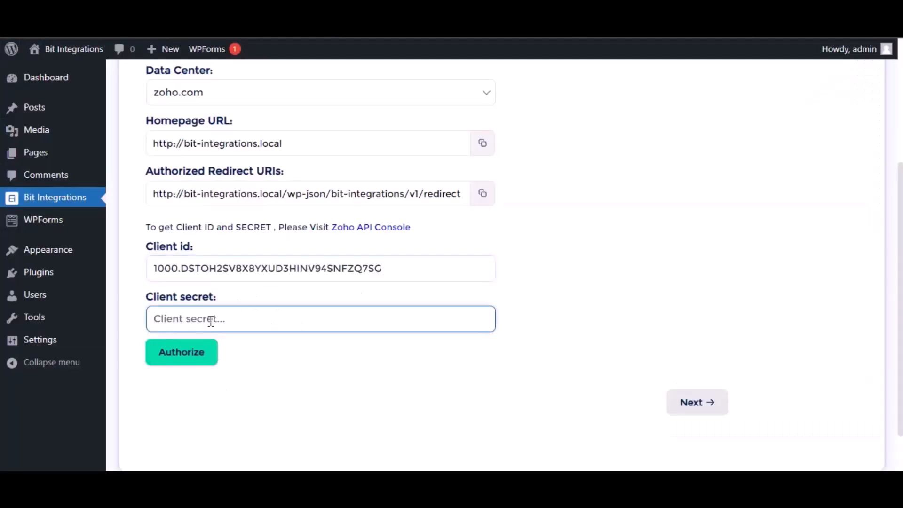
key("ctrl+v")
left_click(295, 390)
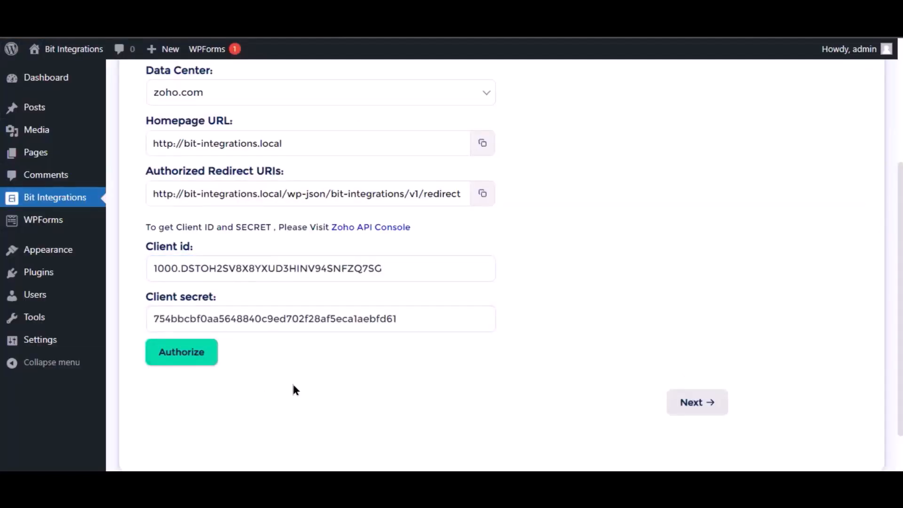
Step: Authorize and accept Zoho Bigin access, then continue to Integration Settings
left_click(190, 360)
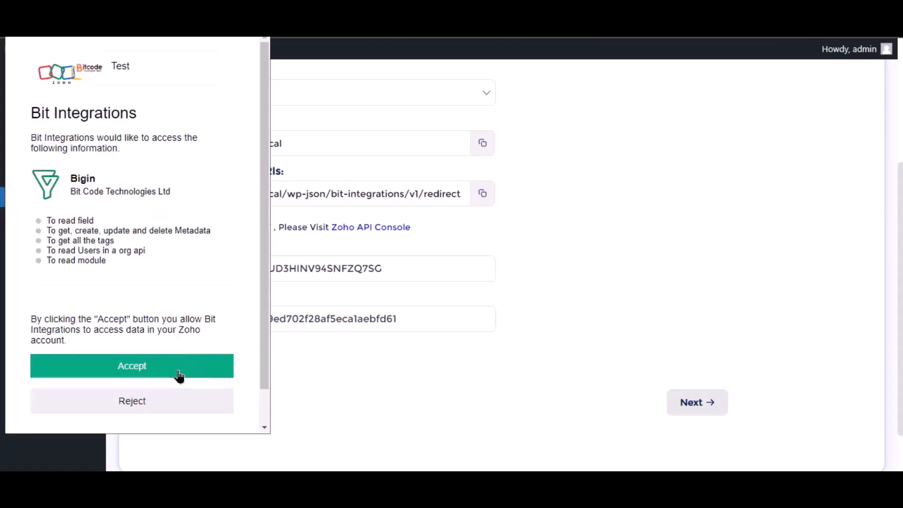
left_click(179, 375)
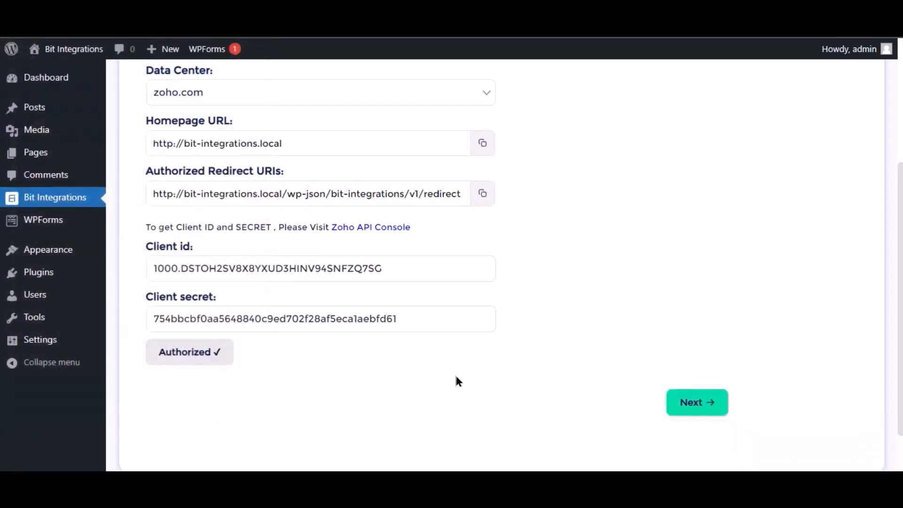
left_click(708, 409)
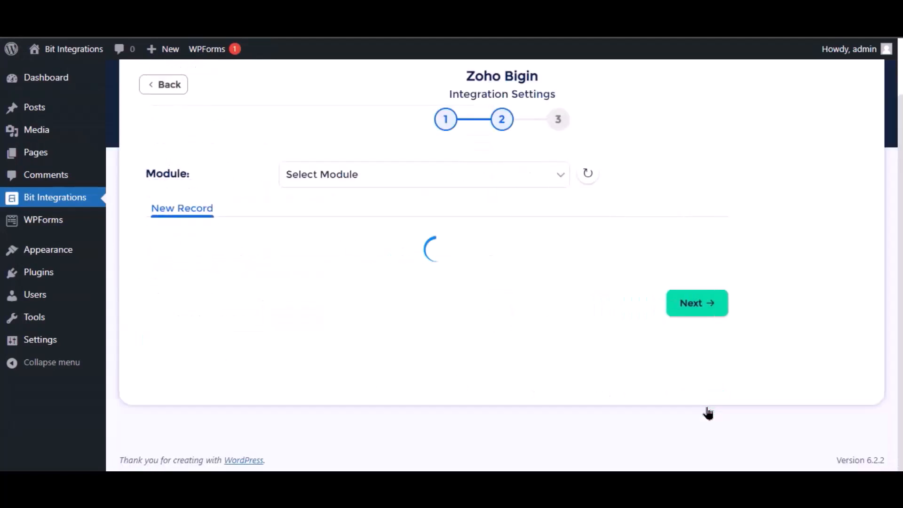
Step: Select the Contacts module and map the form's Name field to Last Name
left_click(425, 177)
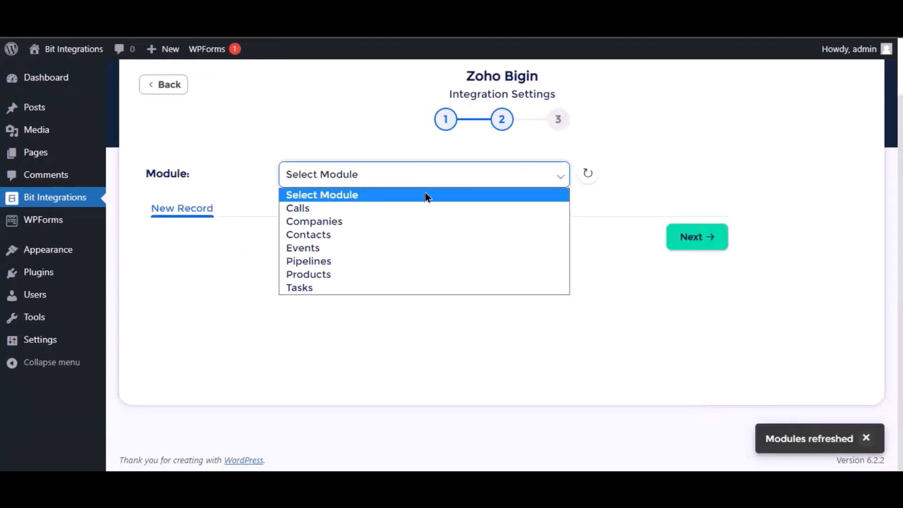
left_click(330, 239)
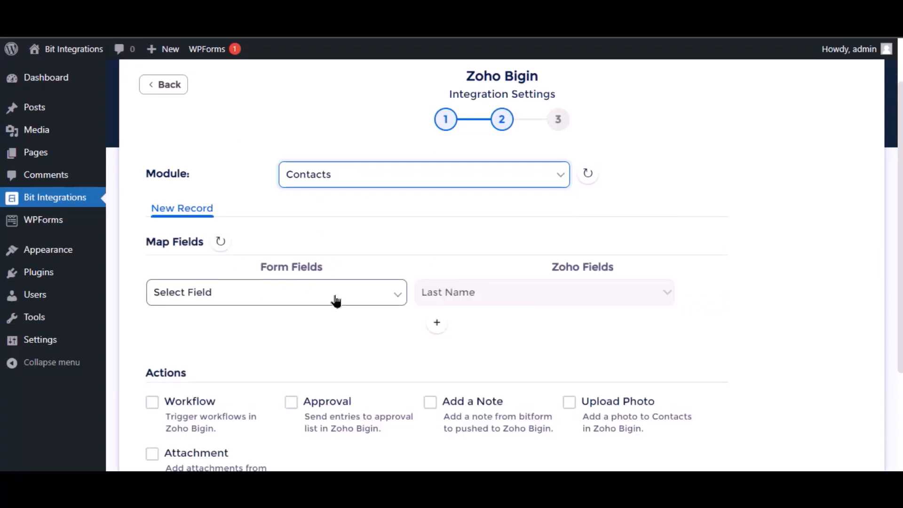
left_click(336, 301)
left_click(228, 339)
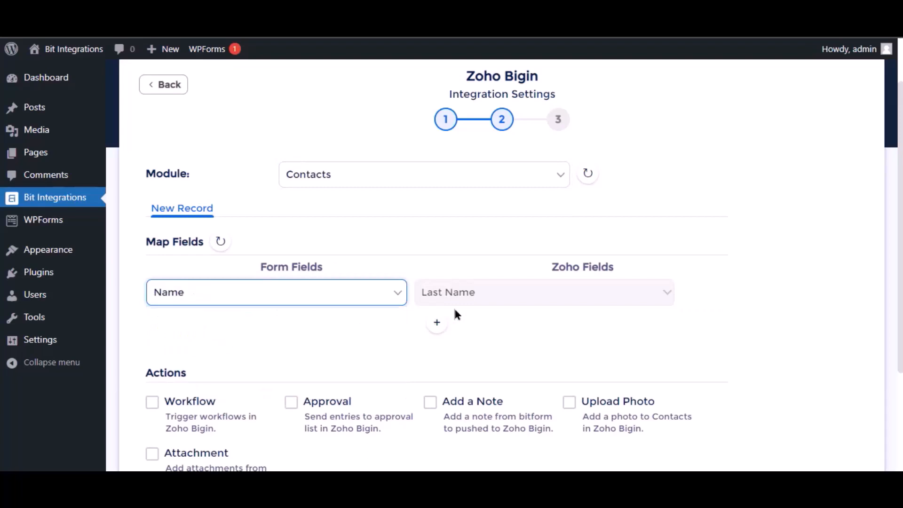
Step: Add a mapping from the form's Email to the Bigin Email field, then finish and save
left_click(438, 324)
left_click(262, 324)
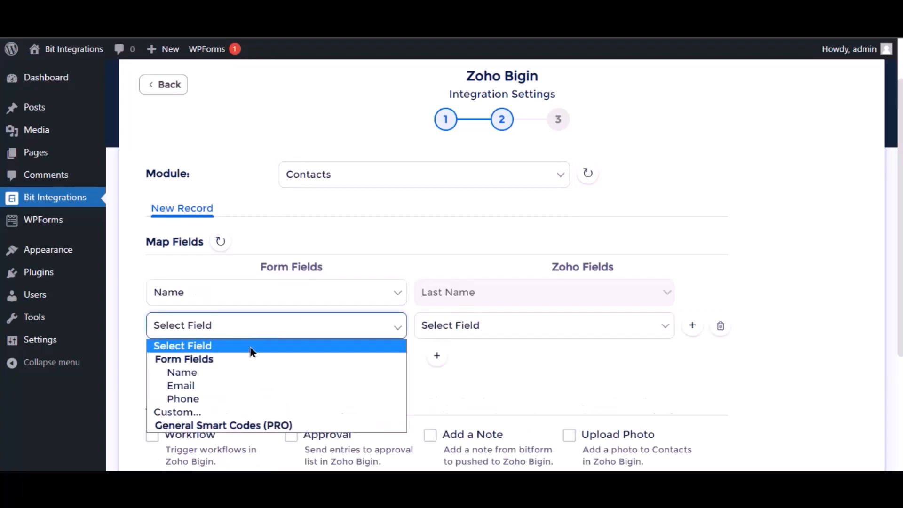
left_click(232, 387)
left_click(514, 329)
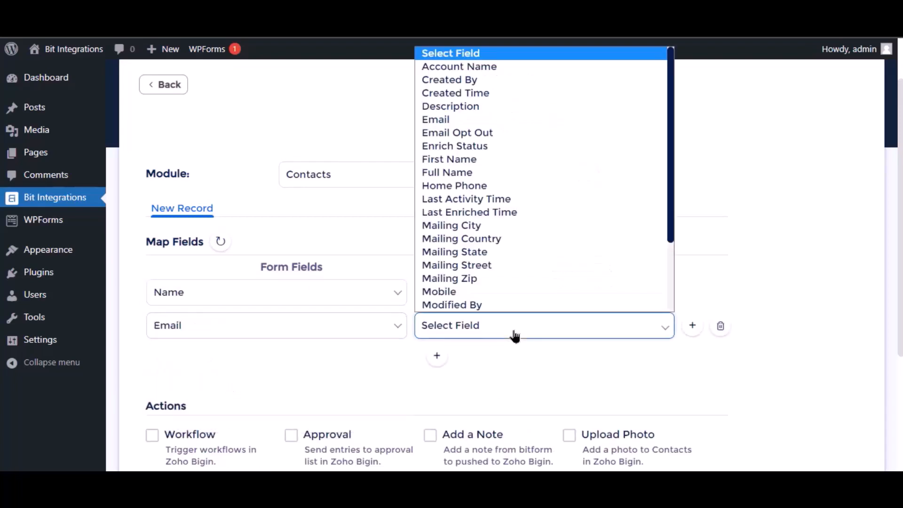
left_click(465, 120)
scroll(397, 368, "down", 3)
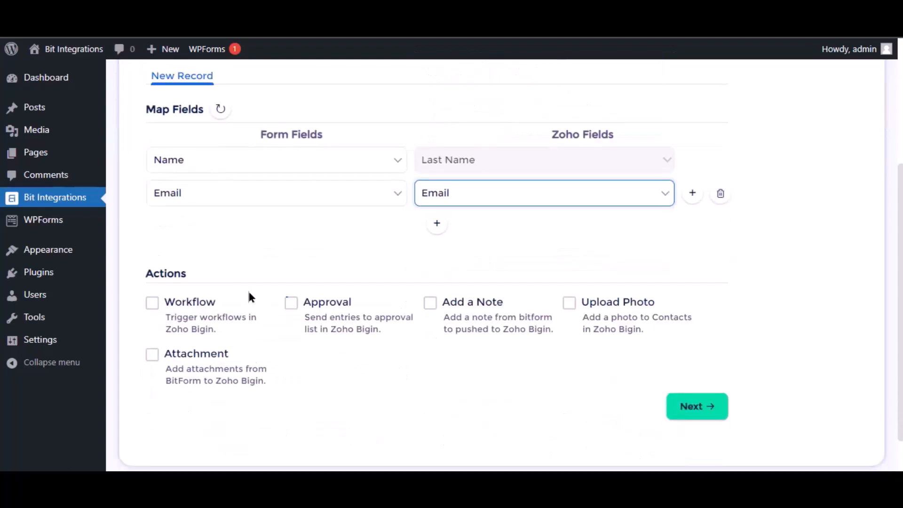
scroll(264, 306, "down", 1)
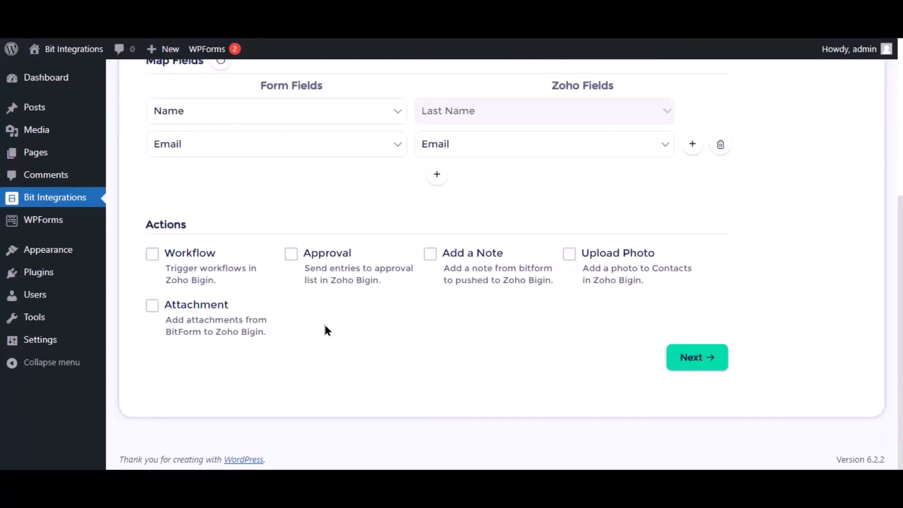
left_click(701, 364)
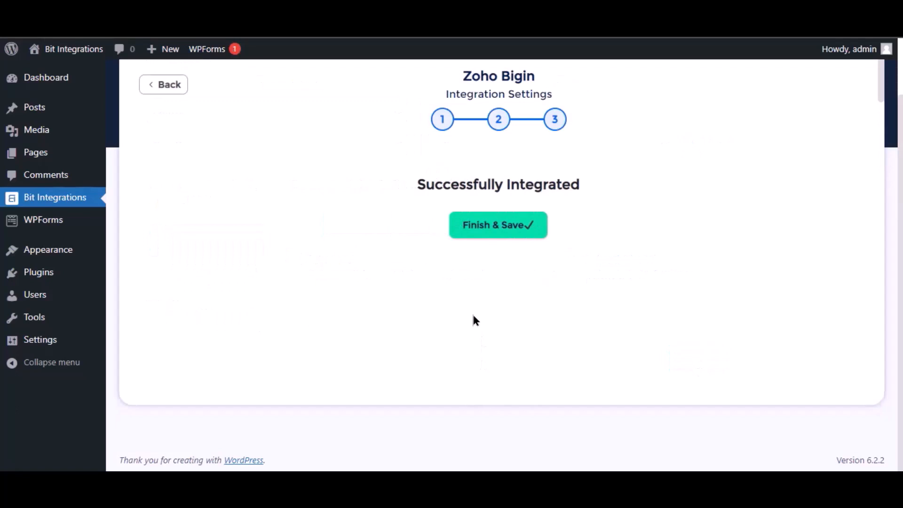
left_click(480, 233)
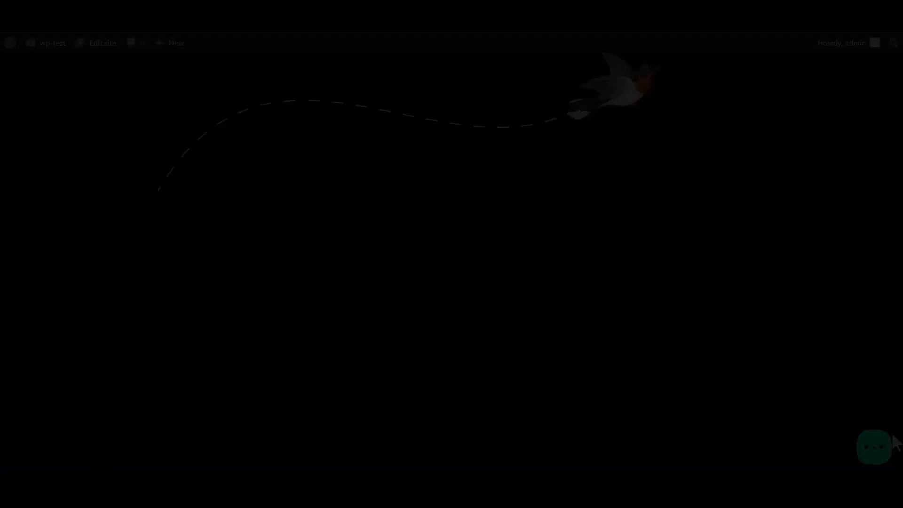
Step: From the Bit Assist widget, submit the Bit Integrations form with name 'Bit Integrations', an e-mail and a phone number
left_click(879, 455)
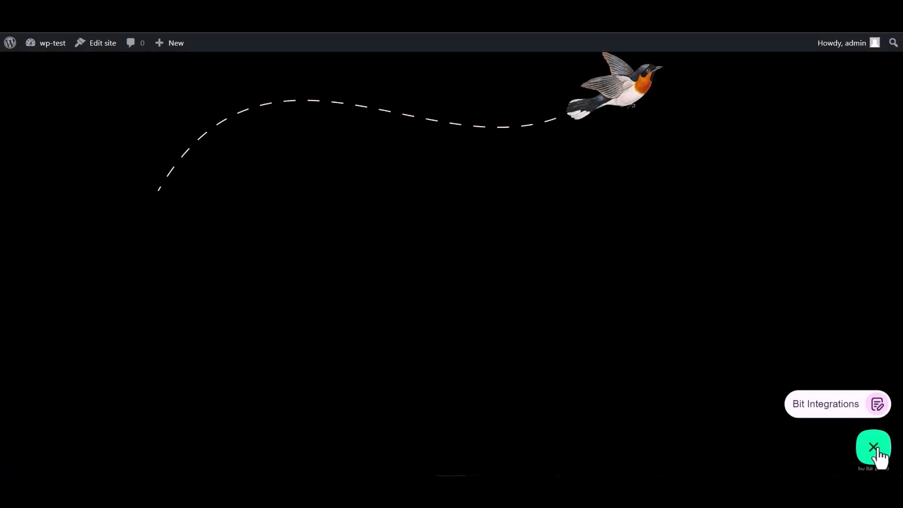
left_click(822, 404)
left_click(750, 306)
type("Bit In")
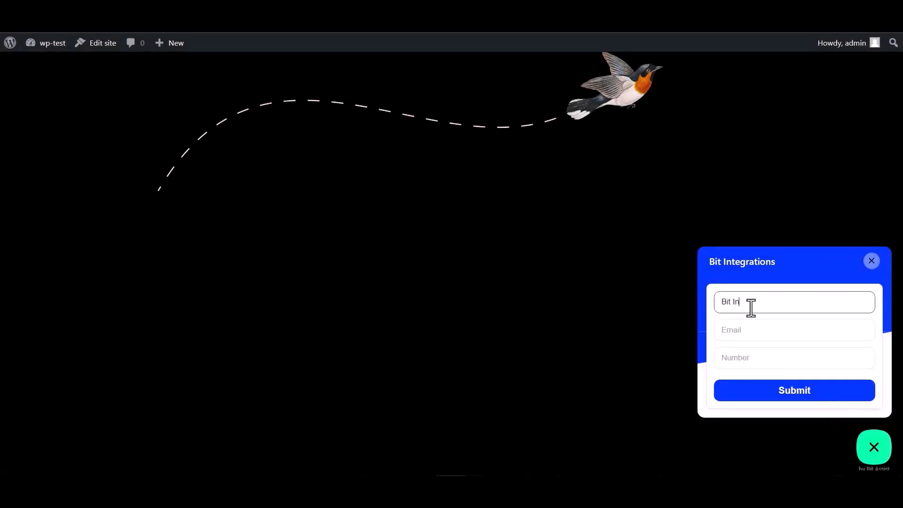
type("tegrations")
left_click(759, 329)
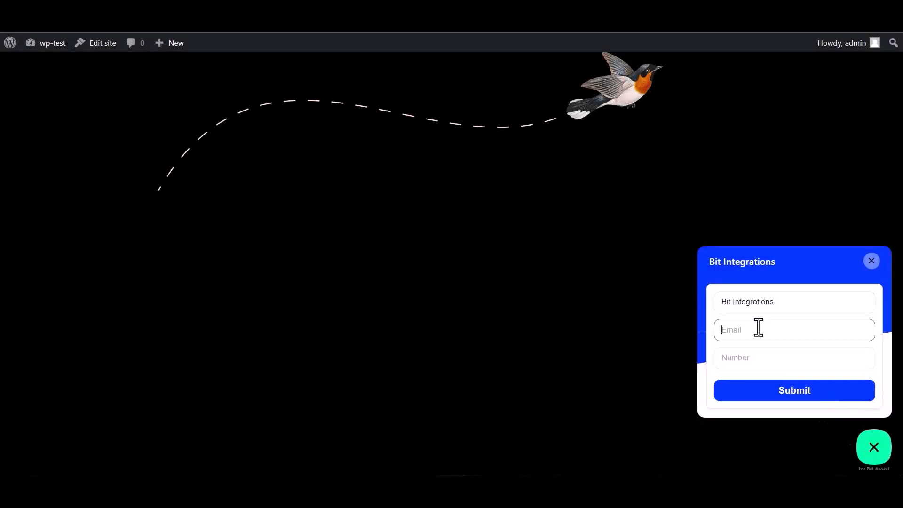
left_click(745, 354)
type("444555666")
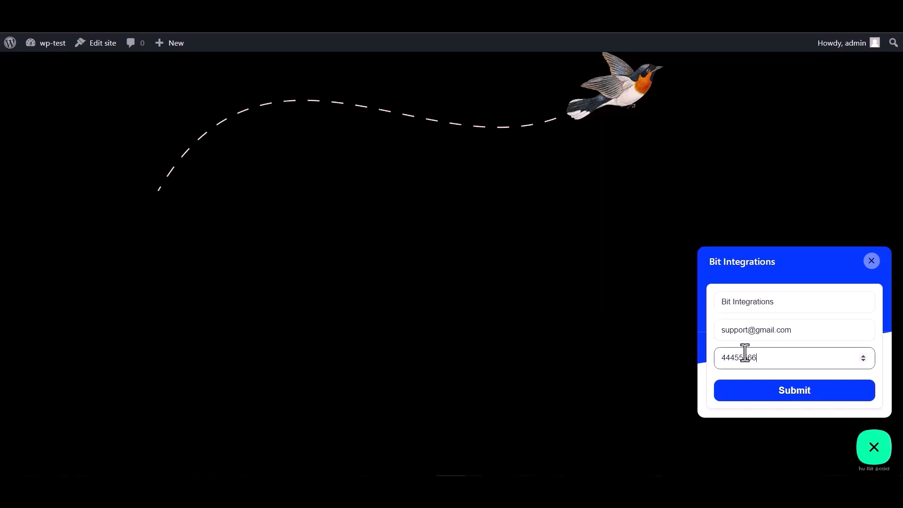
left_click(797, 398)
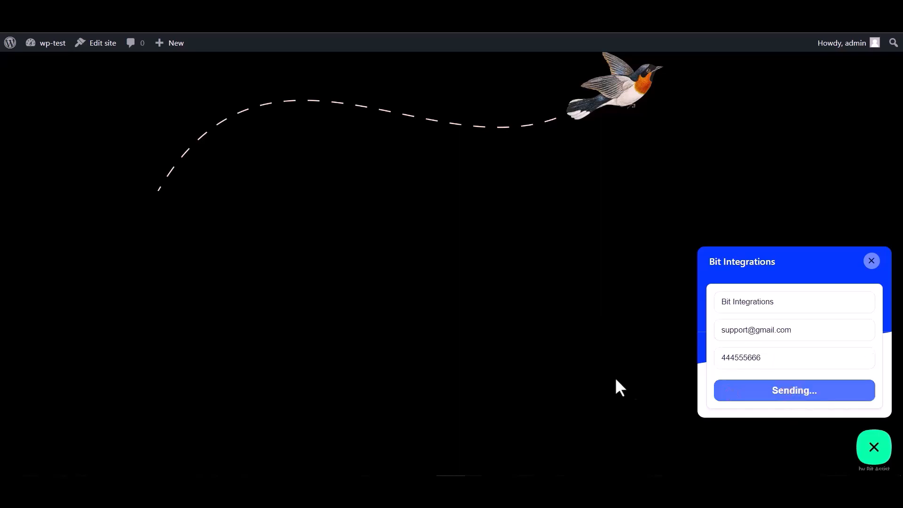